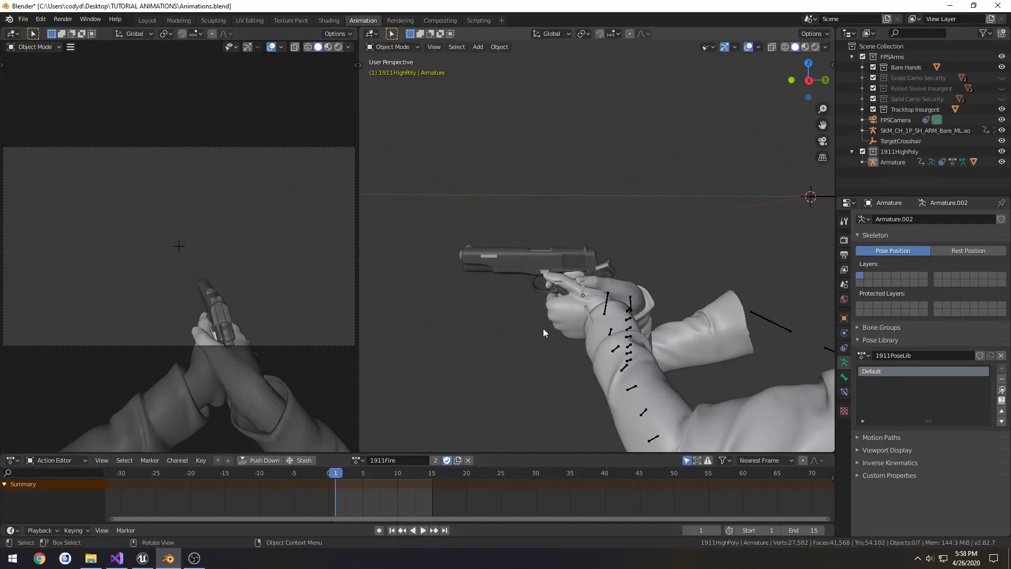
Select the 1911HighPoly gun armature and switch it to Pose Mode.
{"action": "key", "text": "ctrl+KP_3"}
{"action": "scroll", "coordinate": [561, 333], "scroll_direction": "up", "scroll_amount": 4}
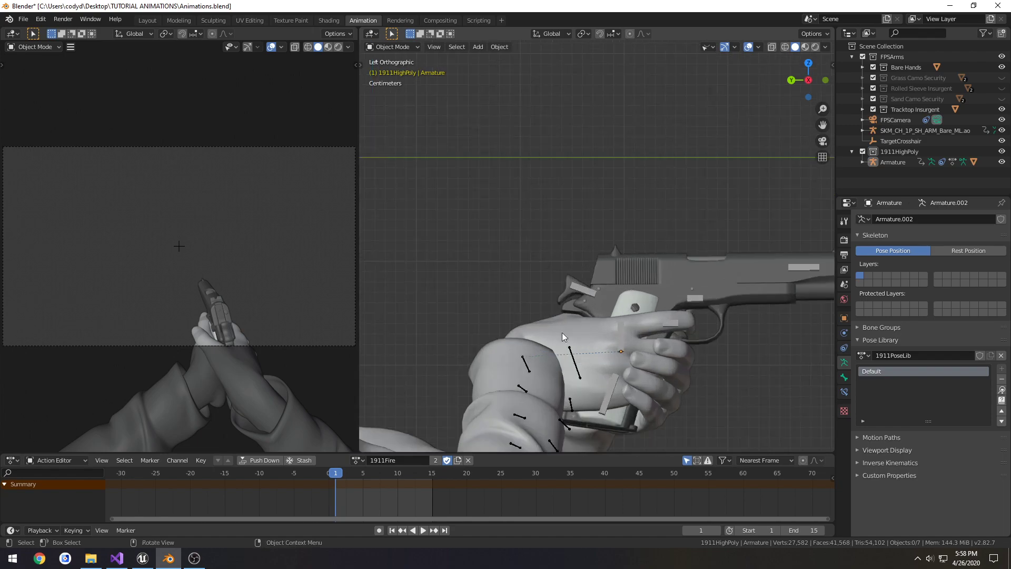
{"action": "middle_click_drag", "start_coordinate": [692, 341], "coordinate": [613, 306], "text": "shift"}
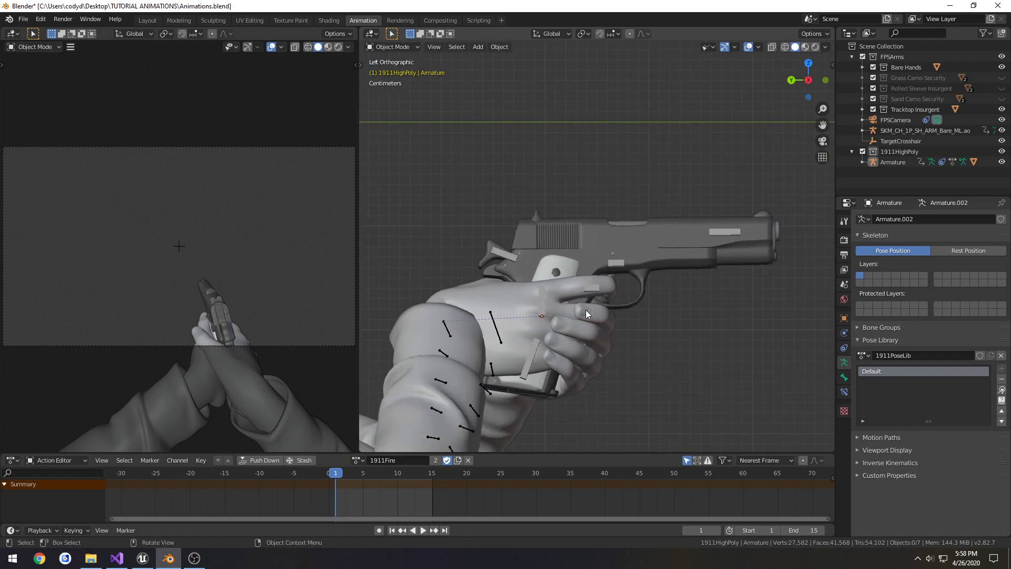
{"action": "left_click", "coordinate": [611, 263]}
{"action": "key", "text": "ctrl+Tab"}
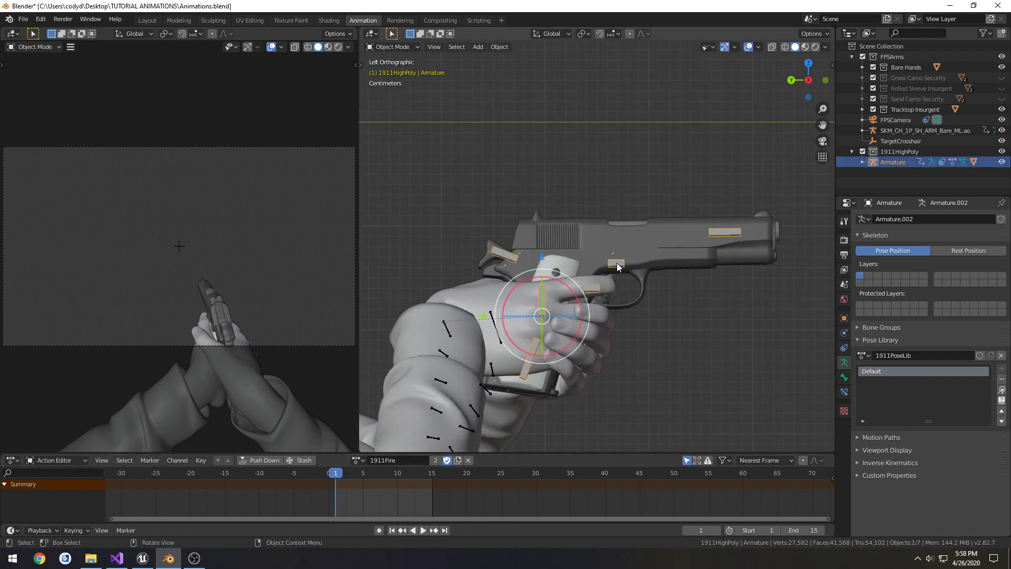
{"action": "left_click", "coordinate": [616, 333]}
Select all gun bones and step through frames 1 and 2 of the 1911Fire action.
{"action": "left_click", "coordinate": [341, 473]}
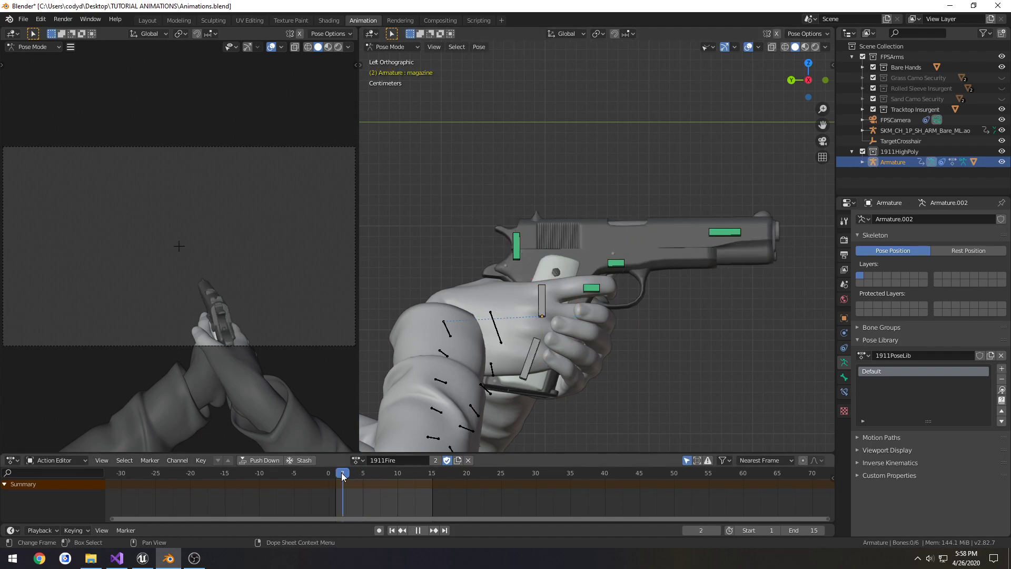
{"action": "key", "text": "a"}
{"action": "left_click", "coordinate": [335, 474]}
{"action": "key", "text": "space"}
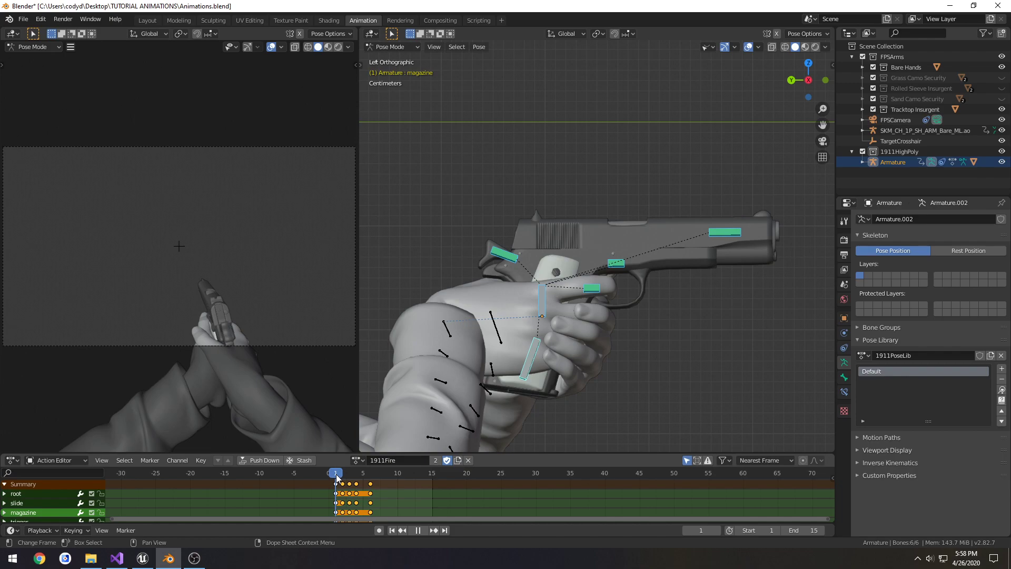
{"action": "mouse_move", "coordinate": [336, 474]}
{"action": "left_mouse_down"}
{"action": "mouse_move", "coordinate": [358, 473]}
{"action": "mouse_move", "coordinate": [335, 472]}
{"action": "left_mouse_up"}
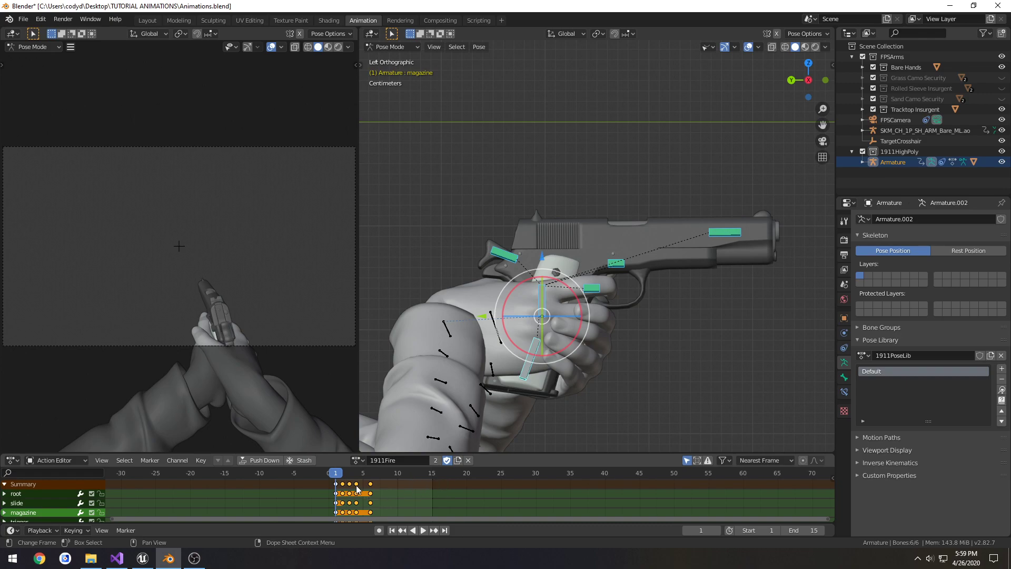
{"action": "mouse_move", "coordinate": [335, 475]}
{"action": "left_mouse_down"}
{"action": "mouse_move", "coordinate": [356, 474]}
{"action": "mouse_move", "coordinate": [343, 475]}
{"action": "left_mouse_up"}
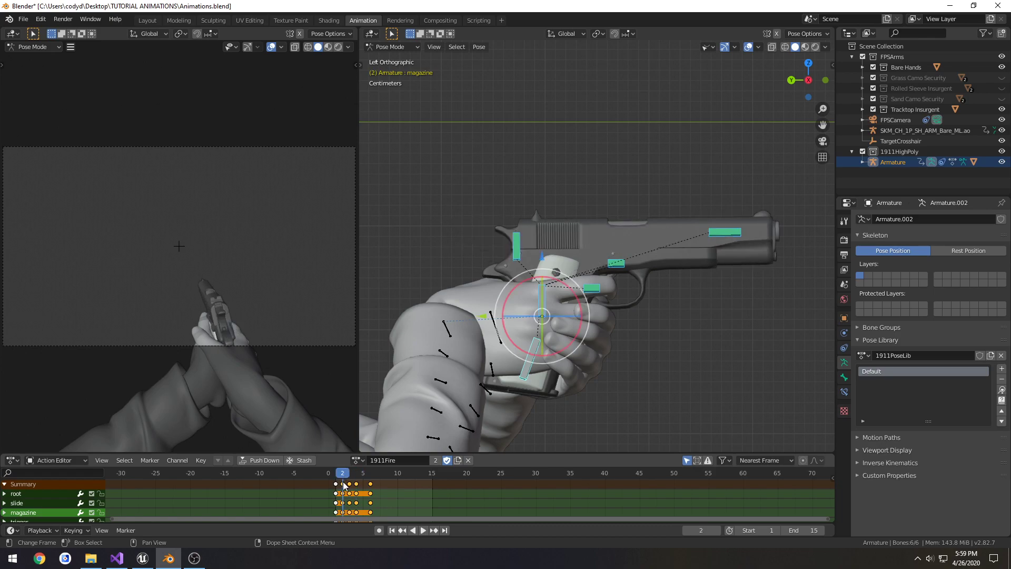
Unlink the 1911Fire action and create a new action named 1911FireSlideLock.
{"action": "left_click", "coordinate": [348, 488]}
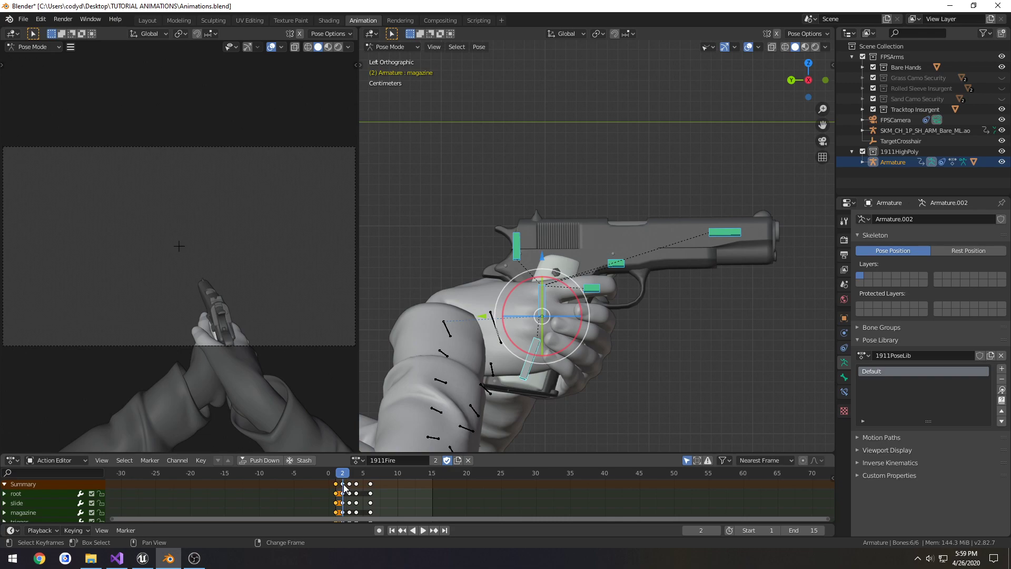
{"action": "left_click", "coordinate": [356, 483], "text": "shift"}
{"action": "left_click", "coordinate": [467, 461]}
{"action": "left_click", "coordinate": [414, 462]}
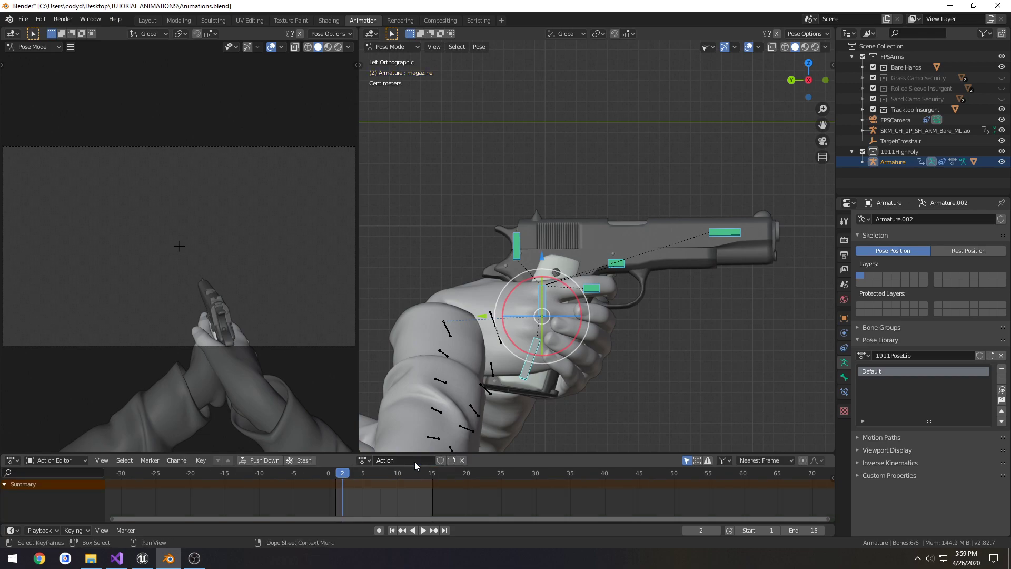
{"action": "double_click", "coordinate": [410, 461]}
Try to paste the copied keyframes into the new action, and insert LocRot keyframes for all gun bones at frame 1.
{"action": "key", "text": "ctrl+v"}
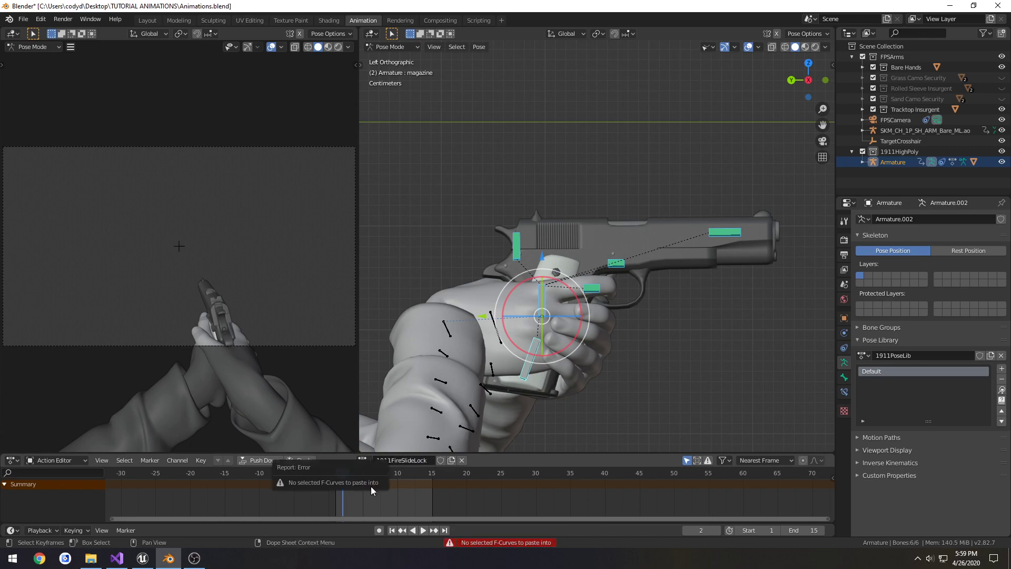
{"action": "key", "text": "ctrl+v"}
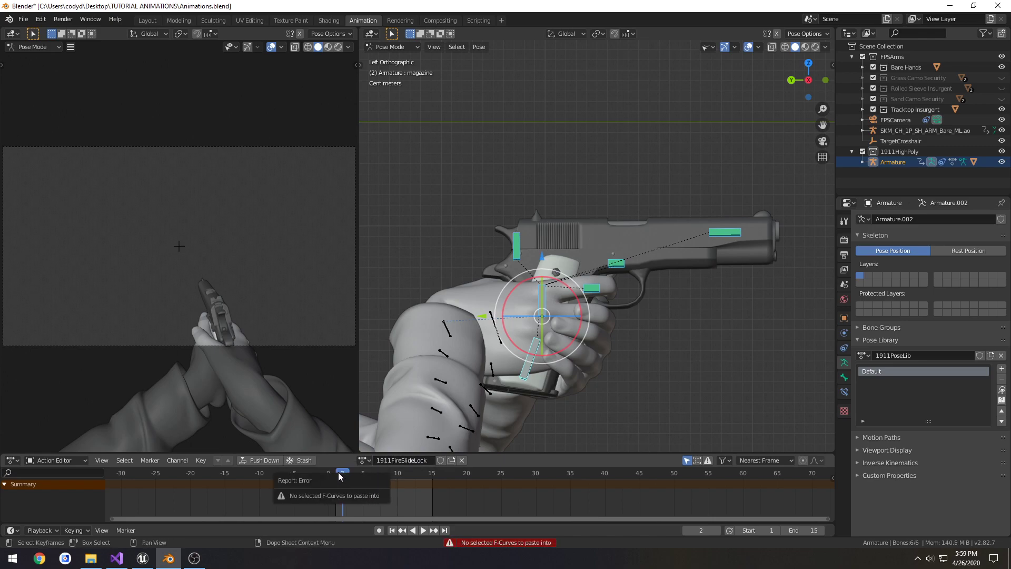
{"action": "left_click_drag", "start_coordinate": [341, 477], "coordinate": [335, 477]}
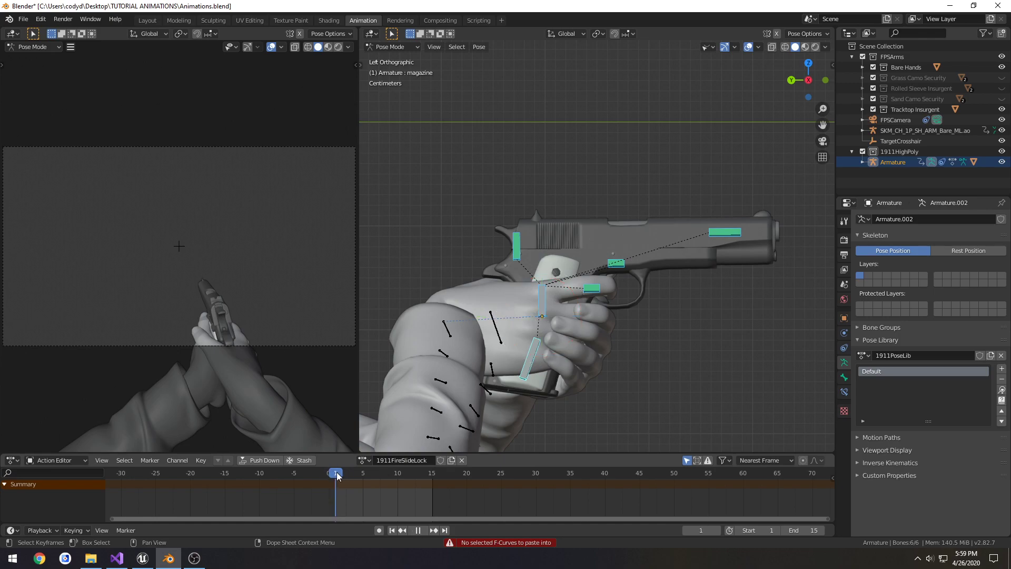
{"action": "key", "text": "i"}
{"action": "left_click", "coordinate": [620, 336]}
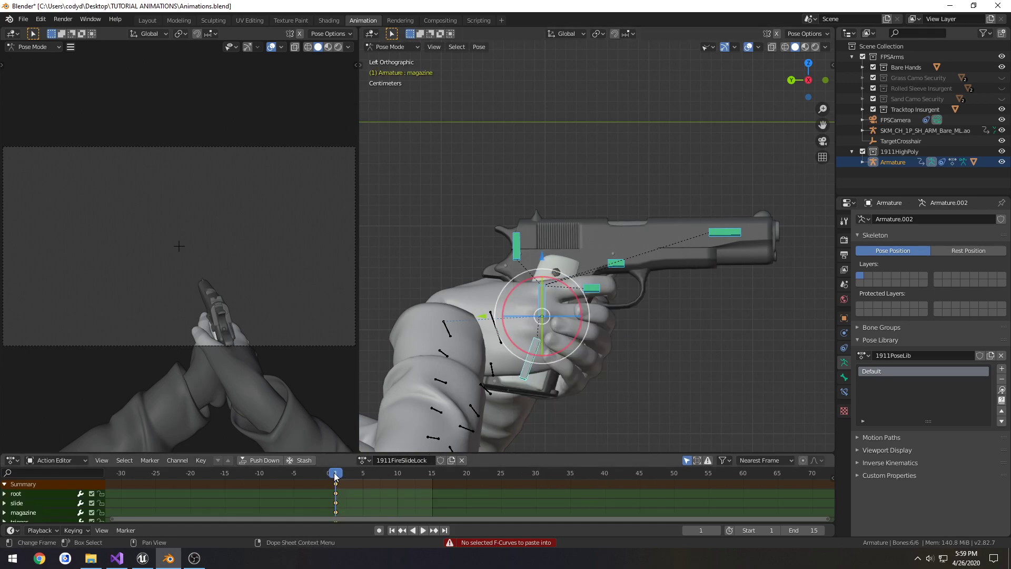
Rotate the hammer bone back to its cocked position at frame 1 and insert LocRot keyframes for all gun bones.
{"action": "key", "text": "Right"}
{"action": "left_click", "coordinate": [517, 248]}
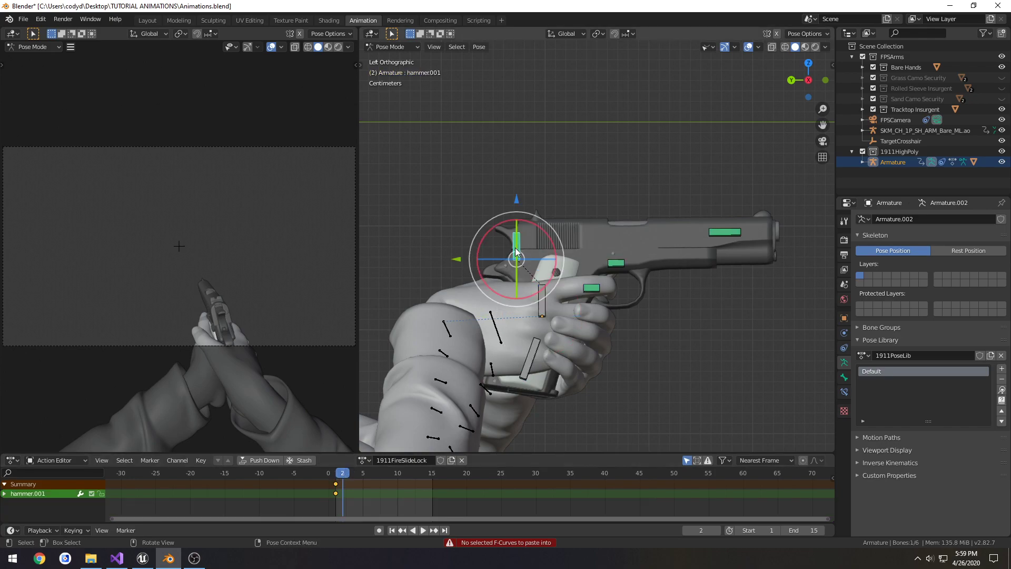
{"action": "left_click", "coordinate": [338, 474]}
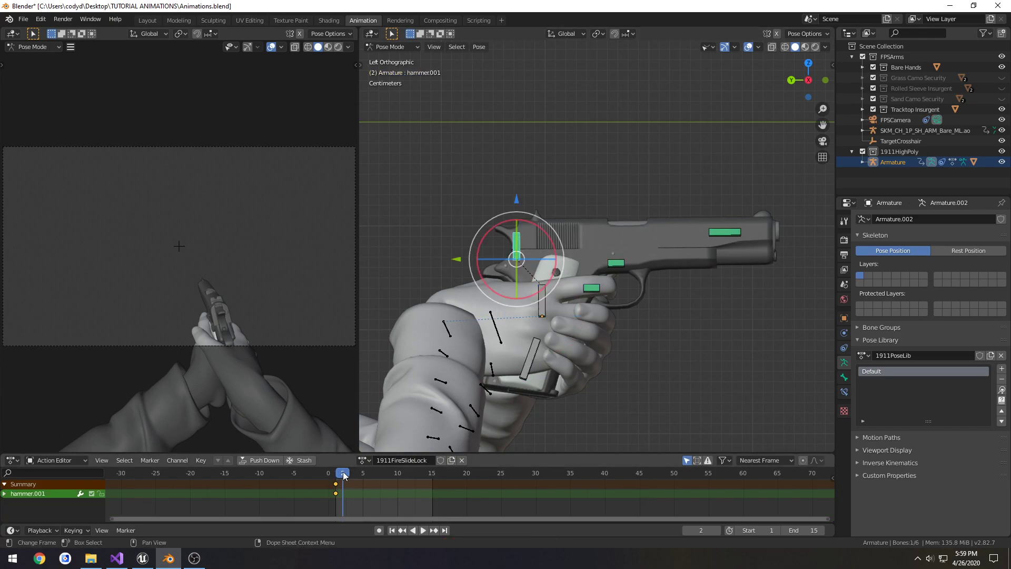
{"action": "left_click_drag", "start_coordinate": [510, 220], "coordinate": [422, 327]}
{"action": "key", "text": "a"}
{"action": "key", "text": "i"}
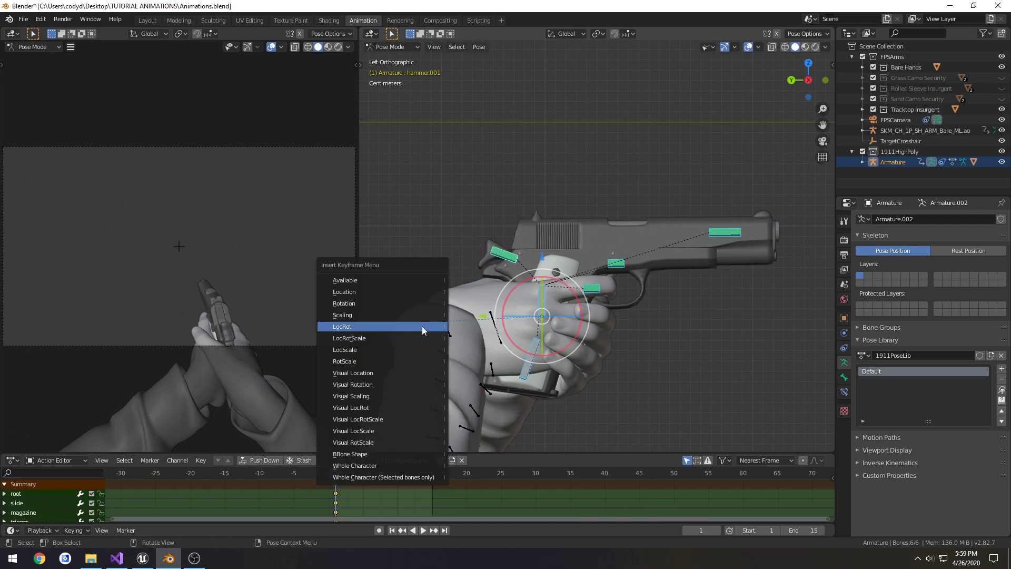
{"action": "left_click", "coordinate": [421, 327]}
Rotate the hammer bone forward to its upright fired position at frame 2 and insert LocRot keyframes for all gun bones.
{"action": "left_click", "coordinate": [342, 473]}
{"action": "left_click", "coordinate": [505, 254]}
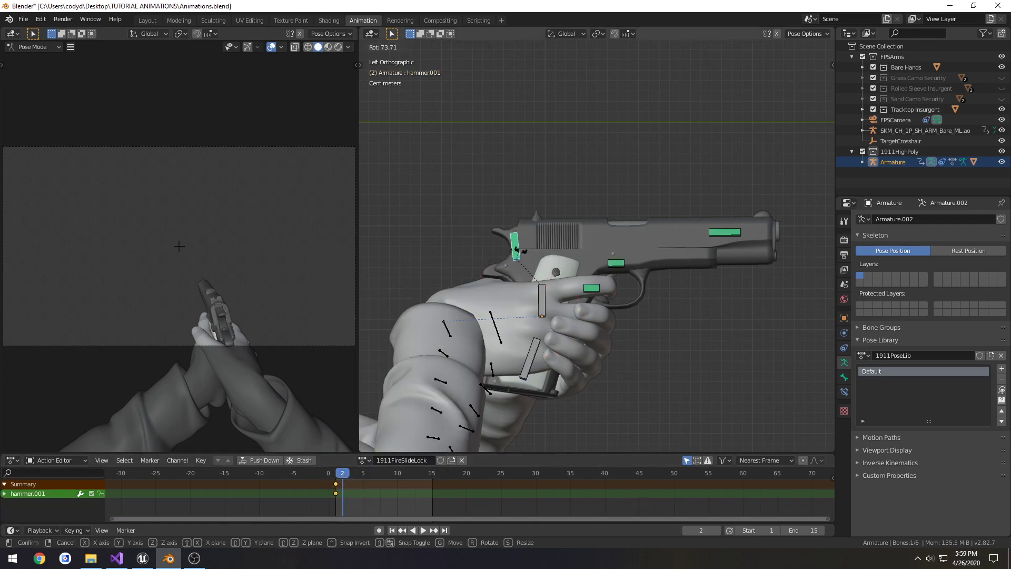
{"action": "key", "text": "r"}
{"action": "left_click", "coordinate": [446, 320]}
{"action": "key", "text": "a"}
{"action": "key", "text": "i"}
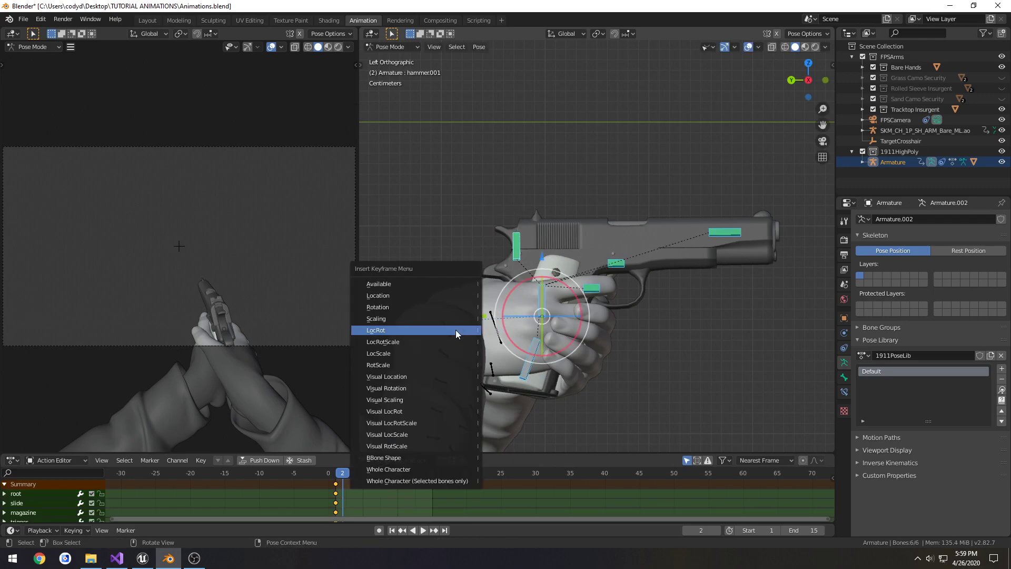
{"action": "left_click", "coordinate": [456, 331]}
At frame 4, move the slide bone backward along Y to its locked-open position and insert LocRot keyframes for all gun bones.
{"action": "key", "text": "space"}
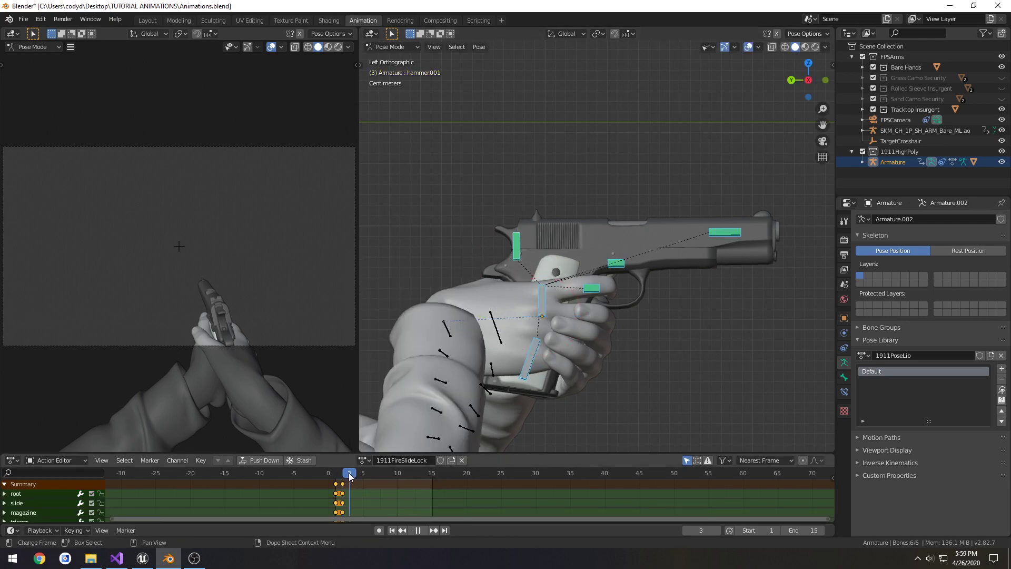
{"action": "key", "text": "space"}
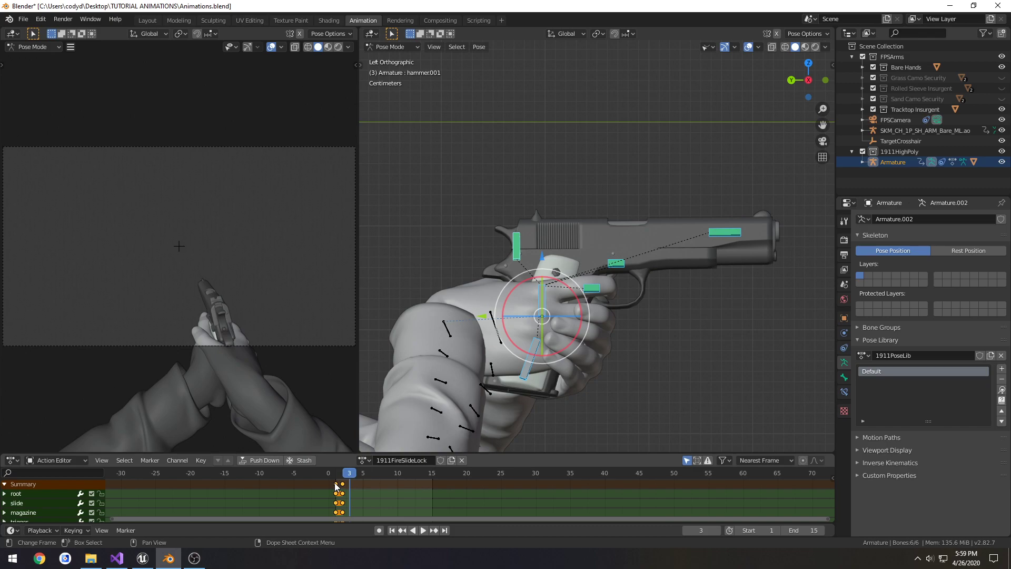
{"action": "left_click_drag", "start_coordinate": [350, 473], "coordinate": [357, 472]}
{"action": "left_click", "coordinate": [724, 232]}
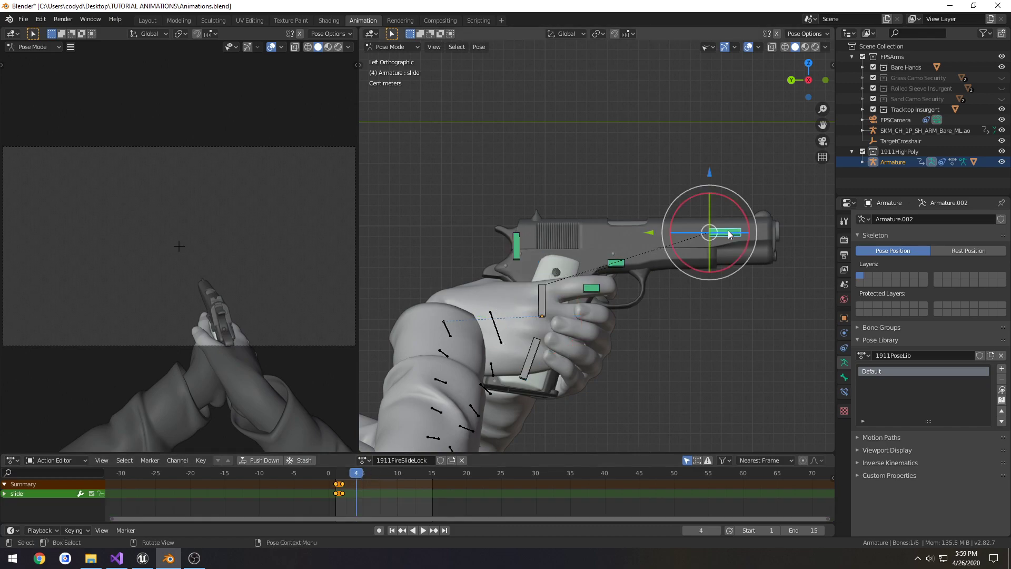
{"action": "key", "text": "g"}
{"action": "key", "text": "y"}
{"action": "left_click", "coordinate": [574, 237]}
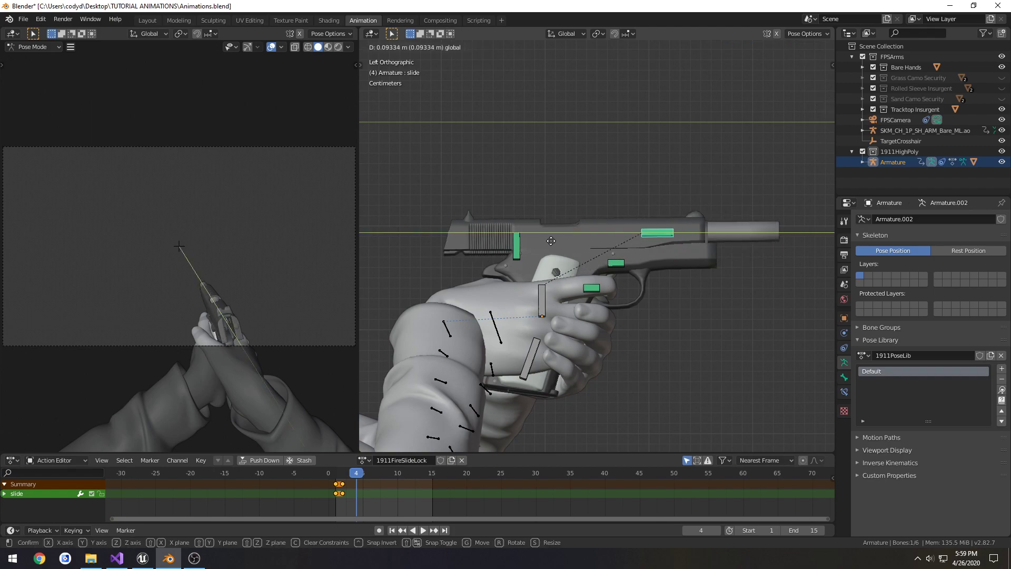
{"action": "key", "text": "a"}
{"action": "key", "text": "i"}
{"action": "left_click", "coordinate": [508, 319]}
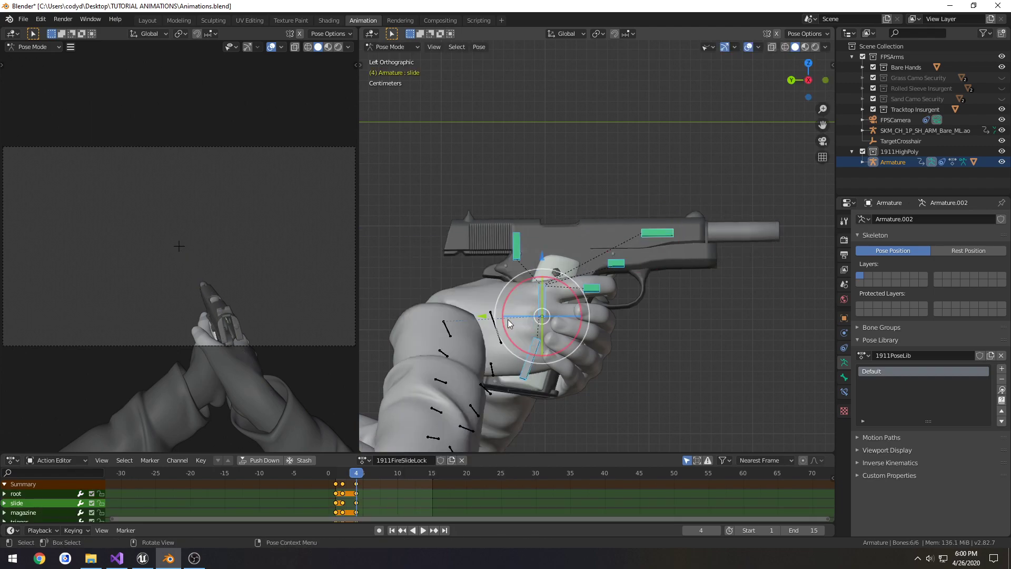
Check the hammer and slide pose at frame 3 of the 1911Fire action, and return to 1911FireSlideLock.
{"action": "left_click", "coordinate": [364, 460]}
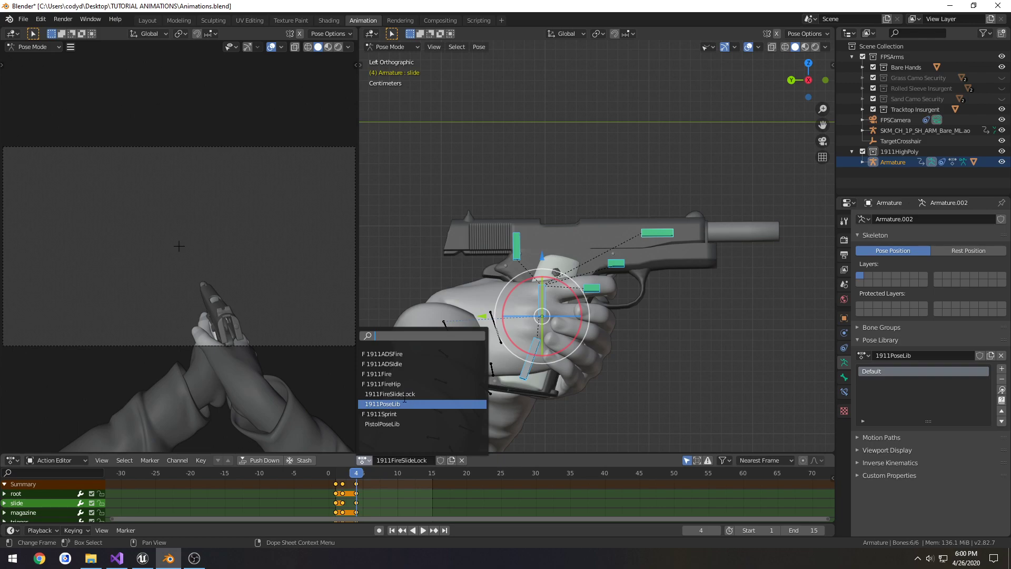
{"action": "left_click", "coordinate": [392, 373]}
{"action": "mouse_move", "coordinate": [356, 473]}
{"action": "left_mouse_down"}
{"action": "mouse_move", "coordinate": [327, 475]}
{"action": "mouse_move", "coordinate": [358, 471]}
{"action": "mouse_move", "coordinate": [350, 473]}
{"action": "left_mouse_up"}
{"action": "left_click", "coordinate": [358, 460]}
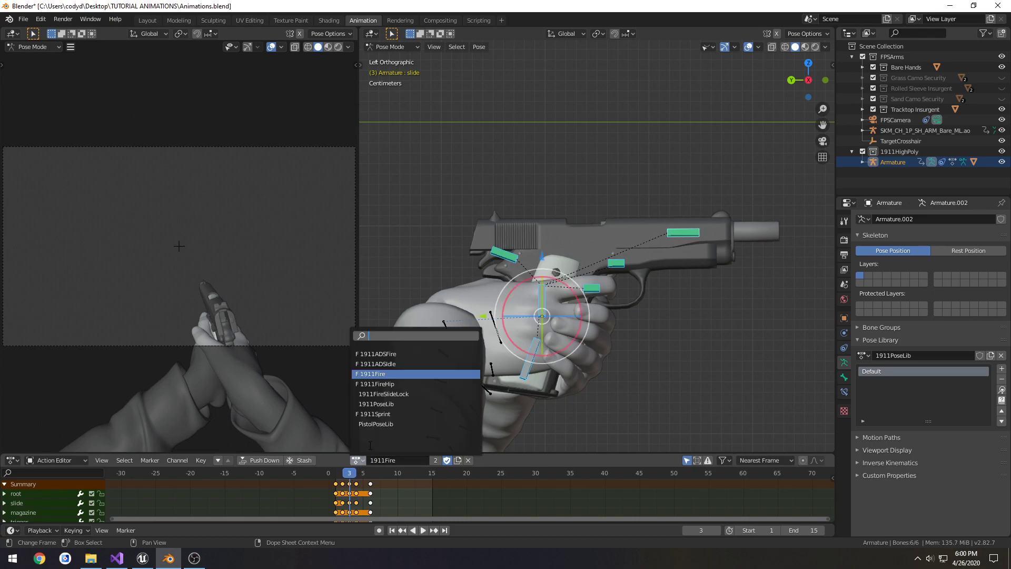
{"action": "left_click", "coordinate": [406, 395]}
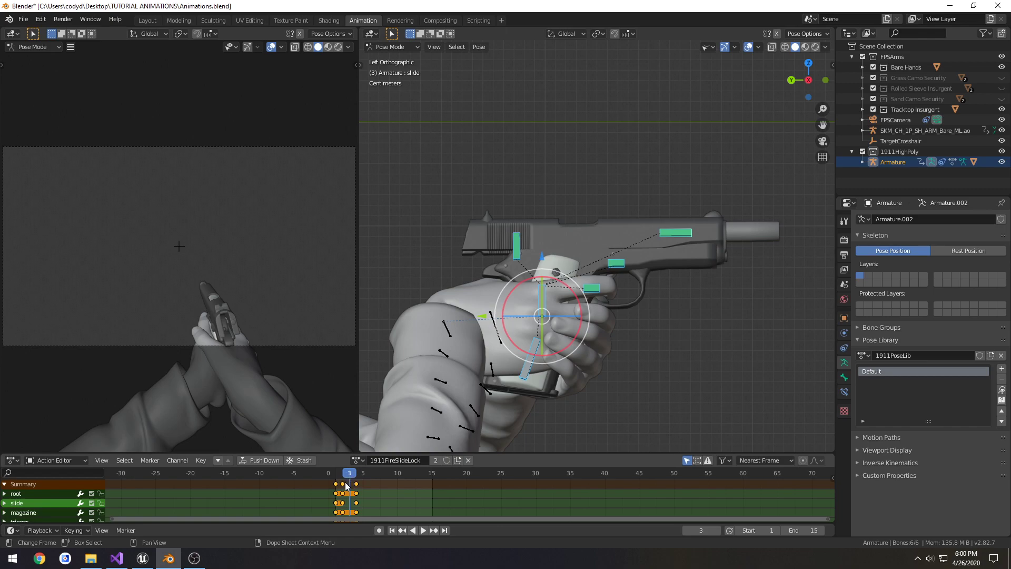
Rotate the hammer bone back to its cocked position at frame 3 and insert LocRot keyframes for all gun bones.
{"action": "left_click", "coordinate": [520, 254]}
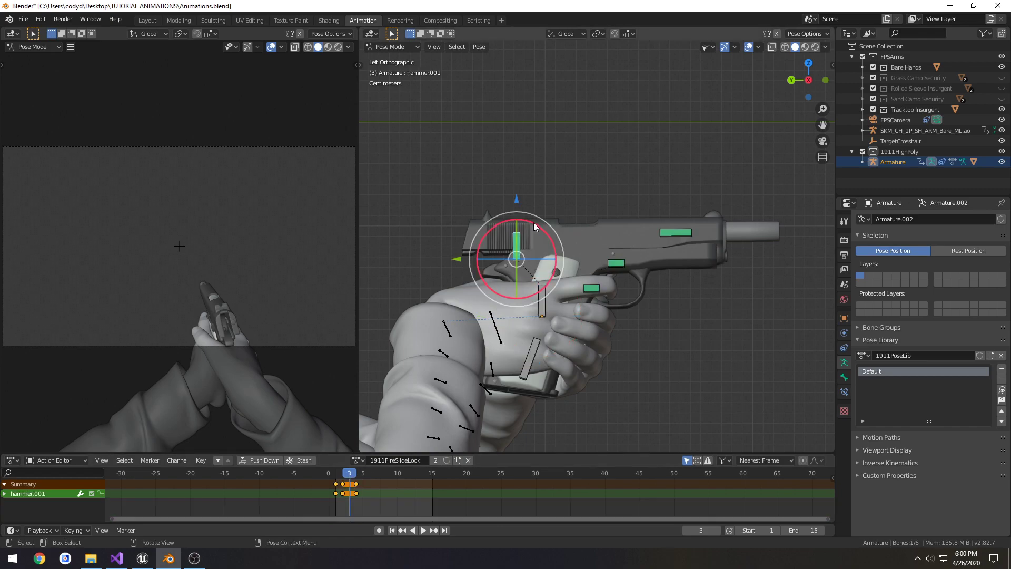
{"action": "key", "text": "r"}
{"action": "left_click_drag", "start_coordinate": [451, 331], "coordinate": [447, 293]}
{"action": "key", "text": "a"}
{"action": "key", "text": "i"}
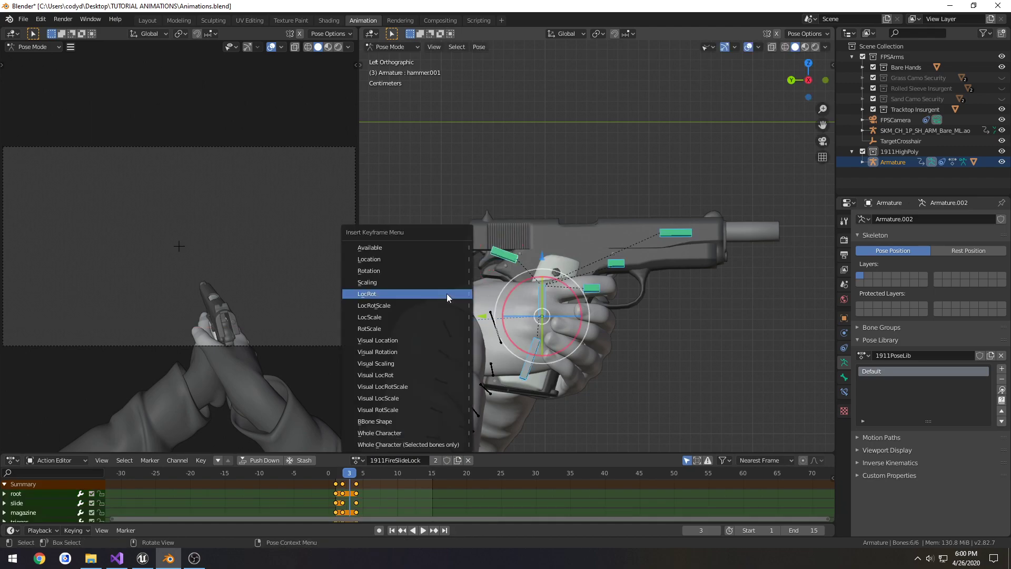
{"action": "left_click", "coordinate": [446, 293]}
At frame 4, rotate the slide release bone slightly upward toward the slide's notch.
{"action": "key", "text": "space"}
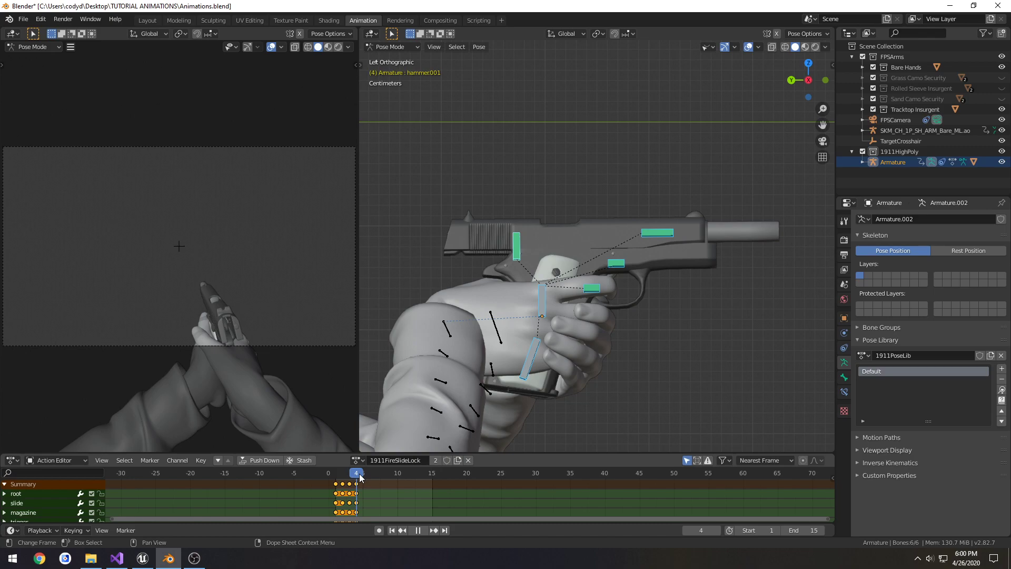
{"action": "key", "text": "space"}
{"action": "middle_click_drag", "start_coordinate": [544, 259], "coordinate": [478, 264]}
{"action": "key", "text": "KP_3"}
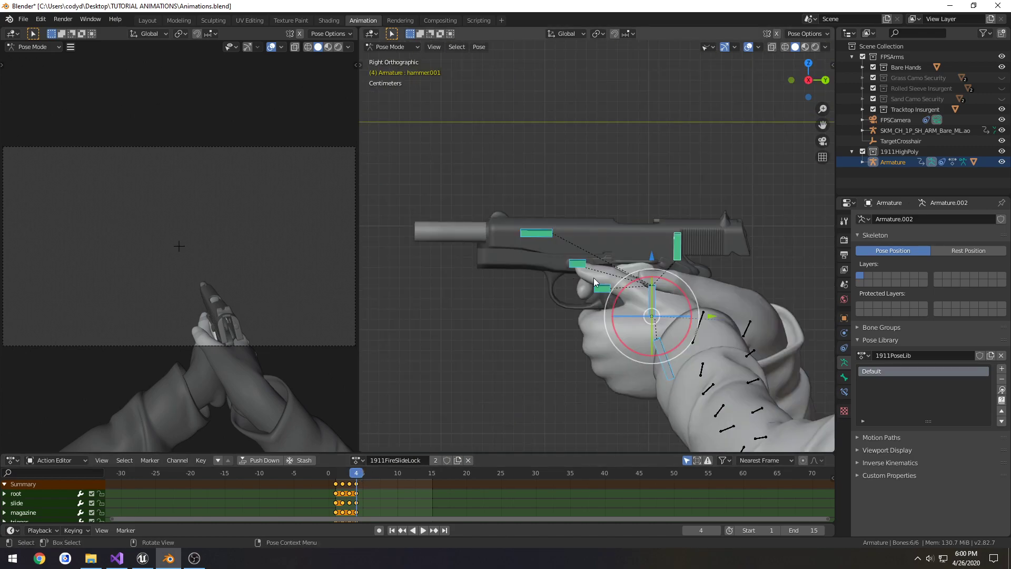
{"action": "scroll", "coordinate": [593, 277], "scroll_direction": "up", "scroll_amount": 4}
{"action": "scroll", "coordinate": [611, 285], "scroll_direction": "up", "scroll_amount": 2}
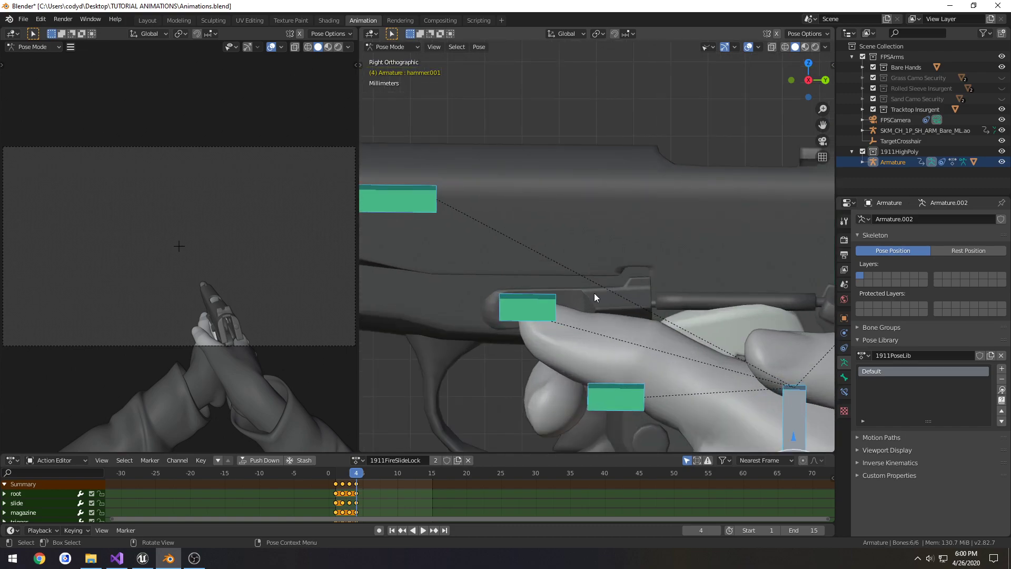
{"action": "left_click", "coordinate": [545, 309]}
{"action": "middle_click_drag", "start_coordinate": [612, 287], "coordinate": [590, 281], "text": "shift"}
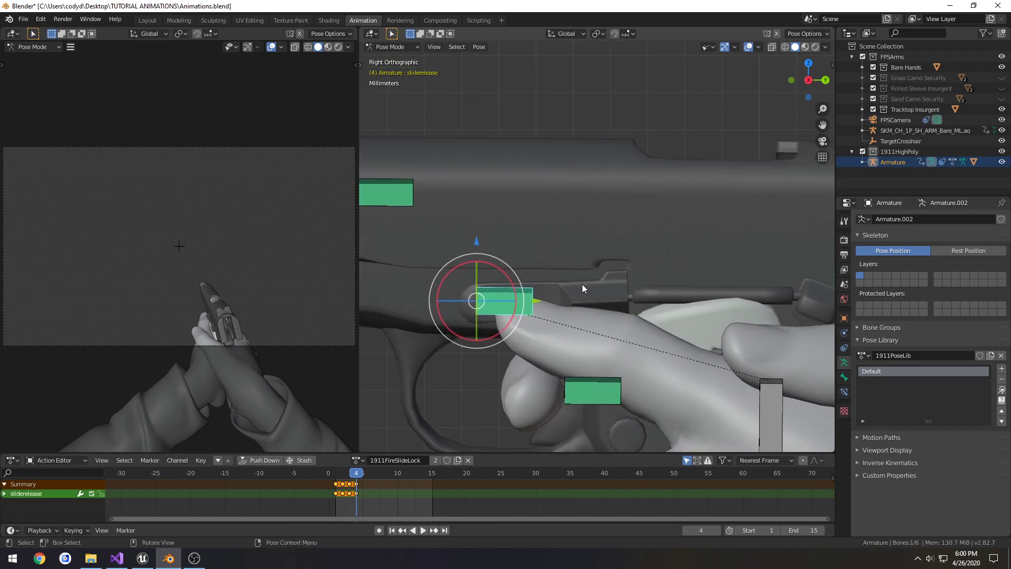
{"action": "key", "text": "r"}
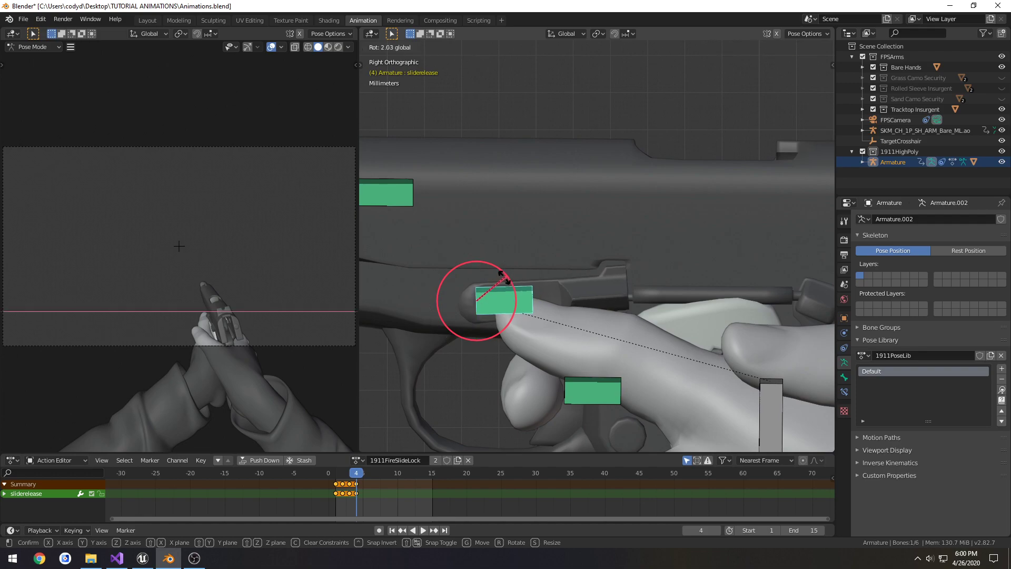
{"action": "left_click", "coordinate": [503, 277]}
Insert LocRot keyframes for all gun bones at frame 4 to store the raised slide release.
{"action": "scroll", "coordinate": [515, 251], "scroll_direction": "down", "scroll_amount": 8}
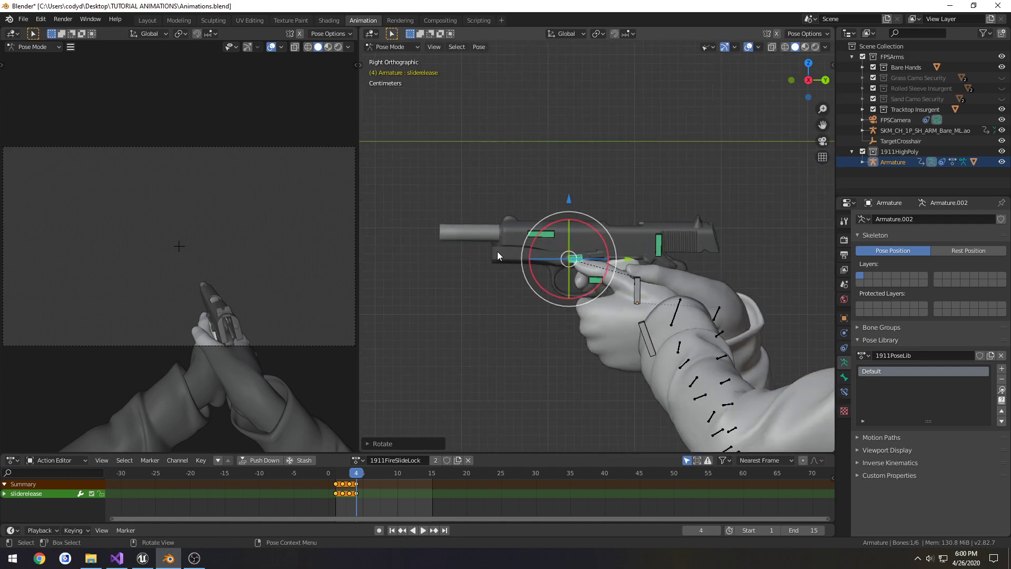
{"action": "middle_click_drag", "start_coordinate": [497, 252], "coordinate": [498, 274]}
{"action": "key", "text": "a"}
{"action": "key", "text": "i"}
{"action": "left_click", "coordinate": [498, 274]}
{"action": "scroll", "coordinate": [653, 316], "scroll_direction": "up", "scroll_amount": 6}
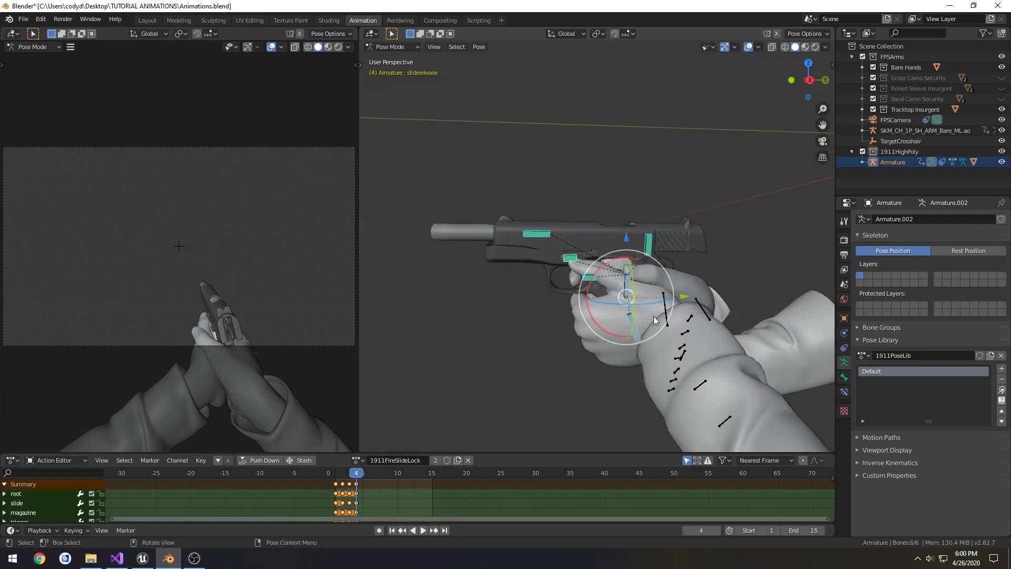
Play back the slide-lock animation from frame 1, set the scene's end frame to 4 and save the file.
{"action": "key", "text": "space"}
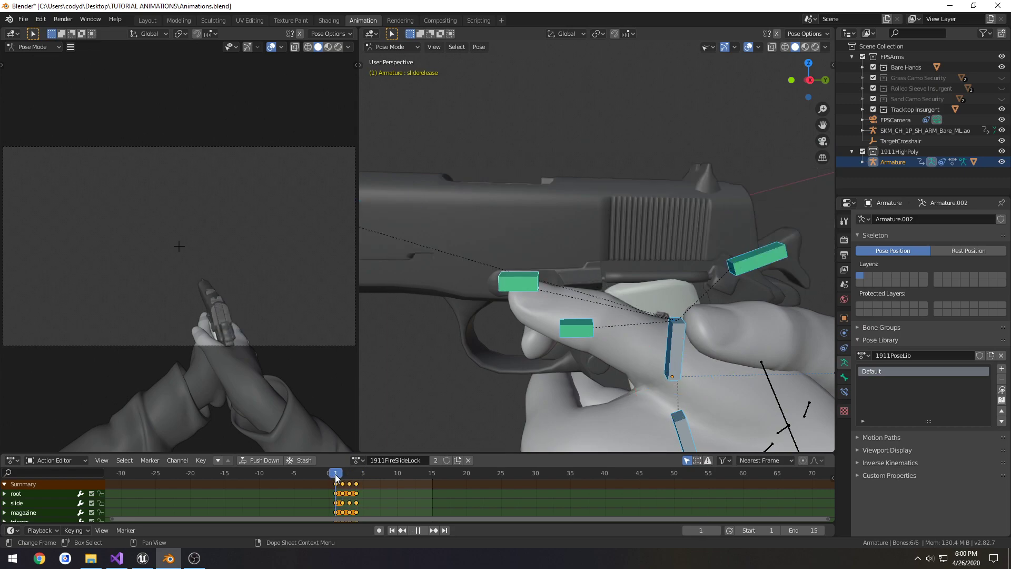
{"action": "mouse_move", "coordinate": [335, 474]}
{"action": "left_mouse_down"}
{"action": "mouse_move", "coordinate": [356, 476]}
{"action": "mouse_move", "coordinate": [334, 476]}
{"action": "left_mouse_up"}
{"action": "left_click", "coordinate": [798, 530]}
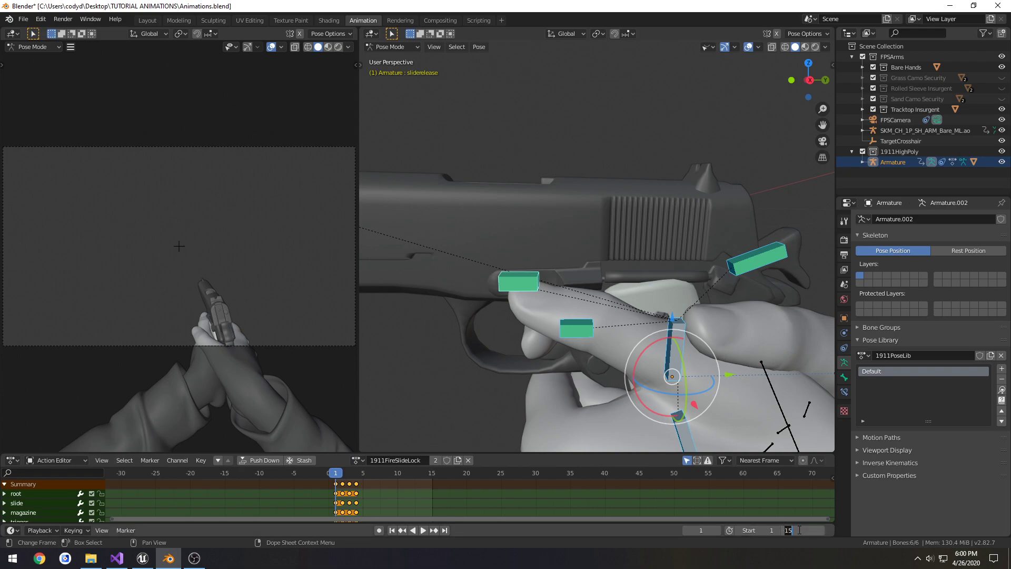
{"action": "type", "text": "4"}
{"action": "key", "text": "Return"}
{"action": "key", "text": "ctrl+s"}
{"action": "scroll", "coordinate": [479, 324], "scroll_direction": "down", "scroll_amount": 5}
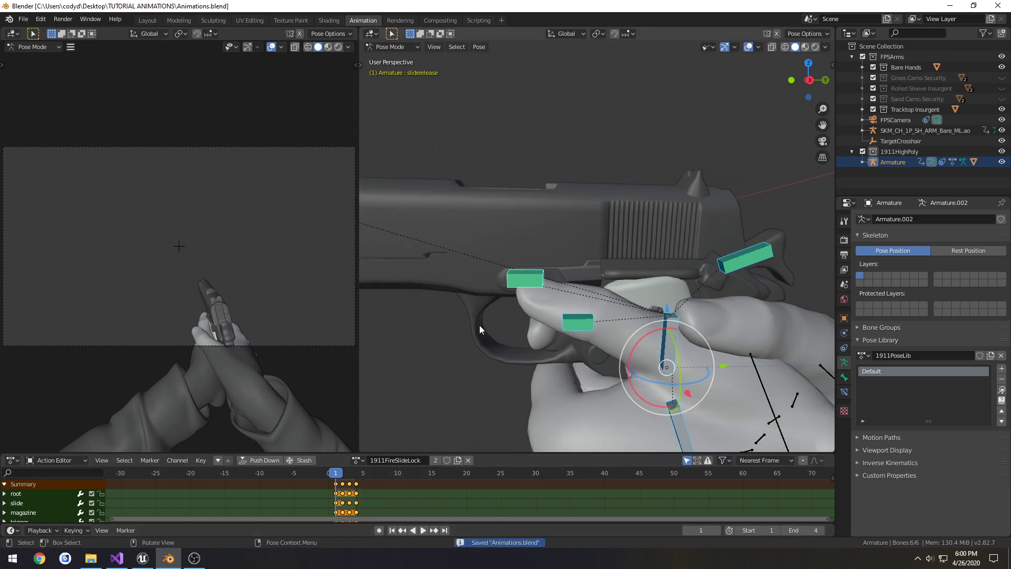
Switch the pistol armature from Pose Mode to Object Mode.
{"action": "middle_click_drag", "start_coordinate": [459, 301], "coordinate": [657, 319]}
{"action": "key", "text": "ctrl+Tab"}
{"action": "left_click", "coordinate": [634, 316]}
{"action": "left_click", "coordinate": [23, 19]}
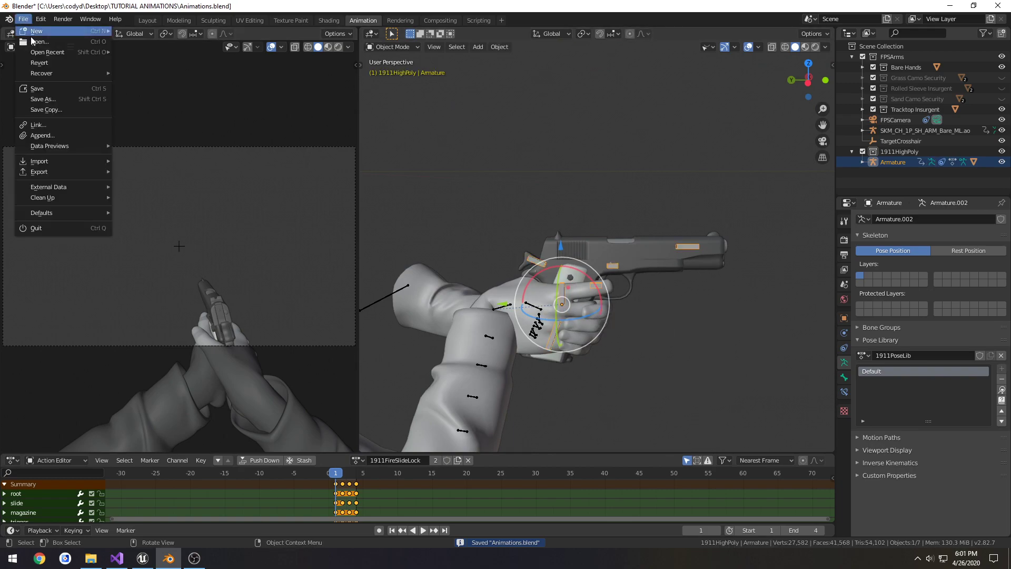
{"action": "mouse_move", "coordinate": [59, 172]}
{"action": "left_click", "coordinate": [150, 234]}
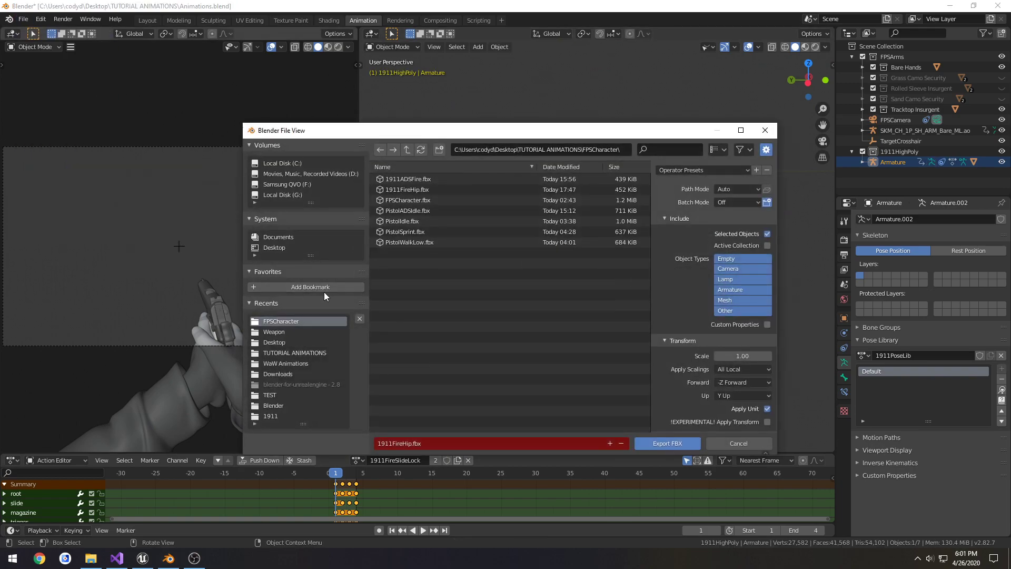
{"action": "left_click", "coordinate": [738, 443]}
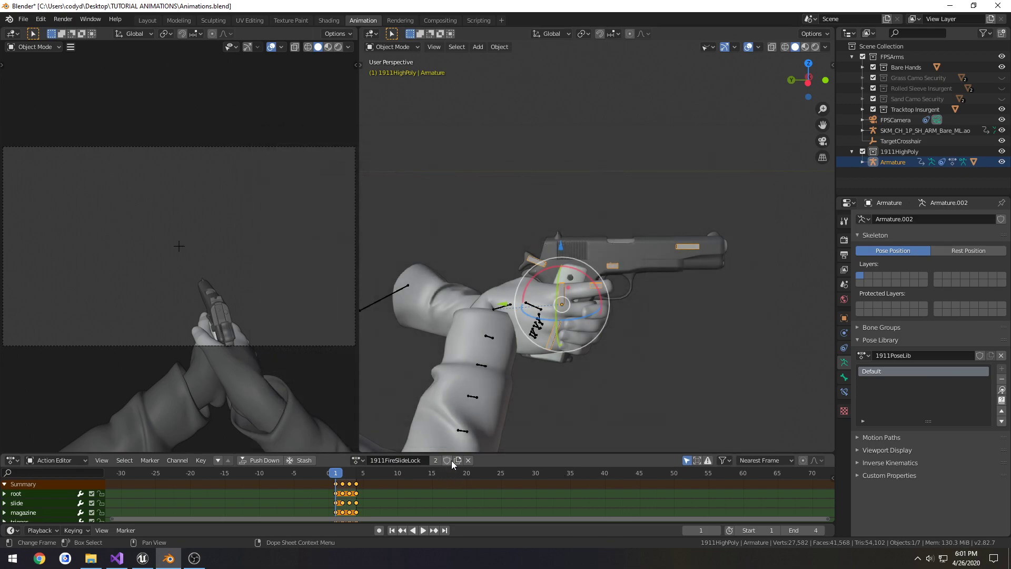
Enable the fake user for the 1911FireSlideLock action and start an FBX export into the Weapon folder of TUTORIAL ANIMATIONS.
{"action": "left_click", "coordinate": [447, 460]}
{"action": "left_click", "coordinate": [23, 19]}
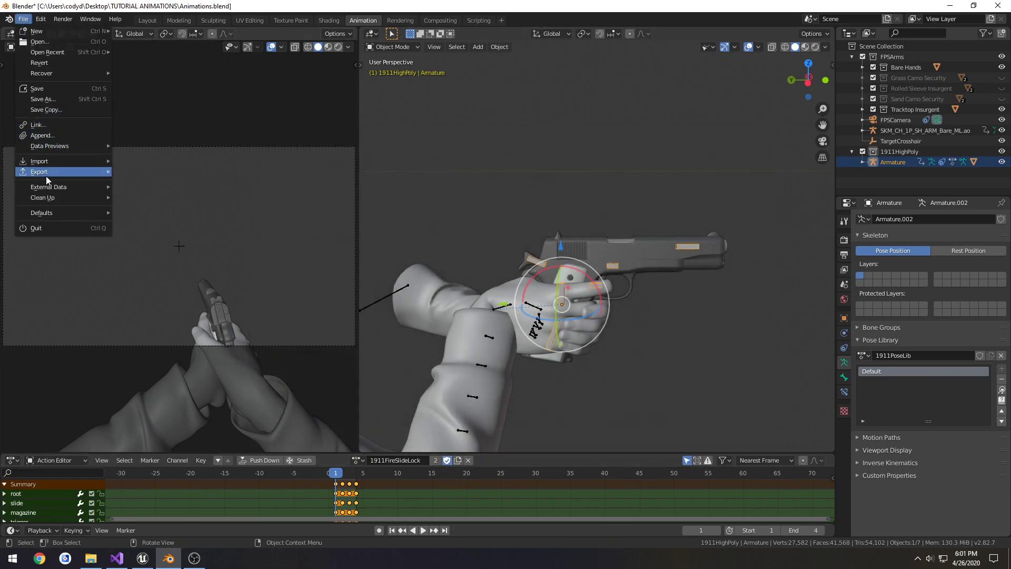
{"action": "mouse_move", "coordinate": [46, 176]}
{"action": "left_click", "coordinate": [151, 235]}
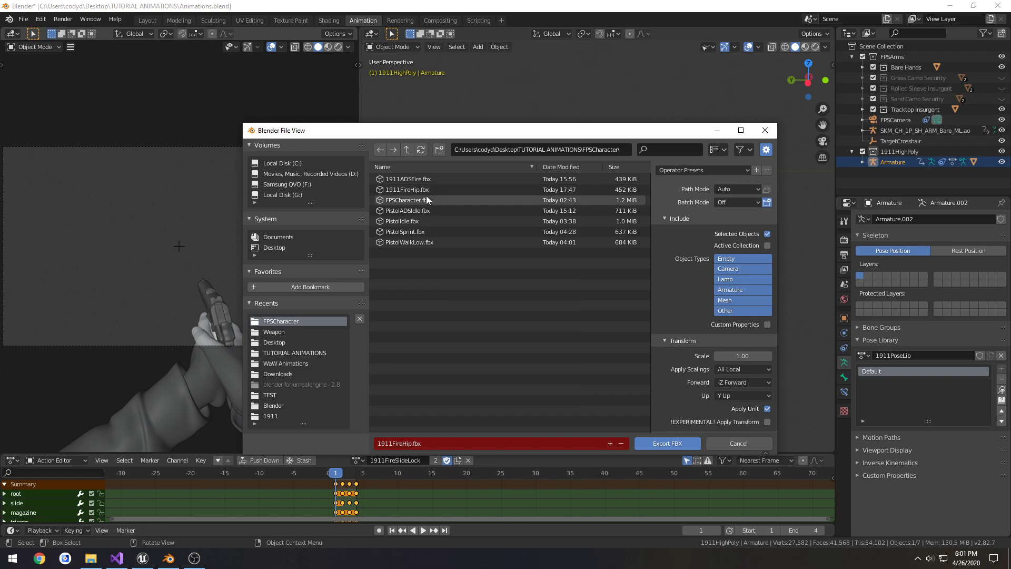
{"action": "left_click", "coordinate": [572, 151]}
{"action": "left_click_drag", "start_coordinate": [582, 150], "coordinate": [636, 155]}
{"action": "type", "text": "Weapon"}
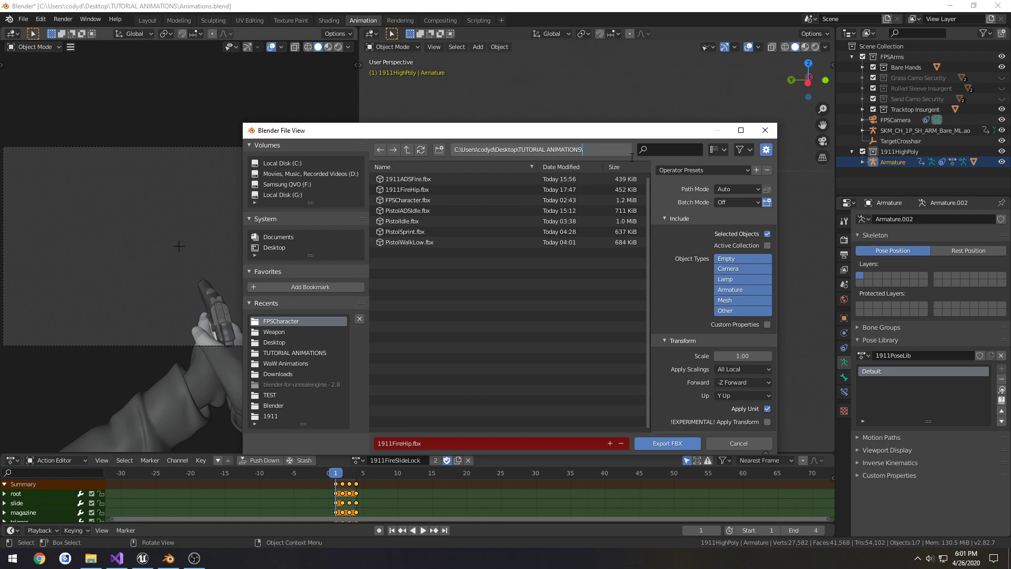
{"action": "key", "text": "Return"}
Export the armature as 1911FireSlideLock.fbx using the Unreal Engine Animation preset.
{"action": "left_click", "coordinate": [420, 180]}
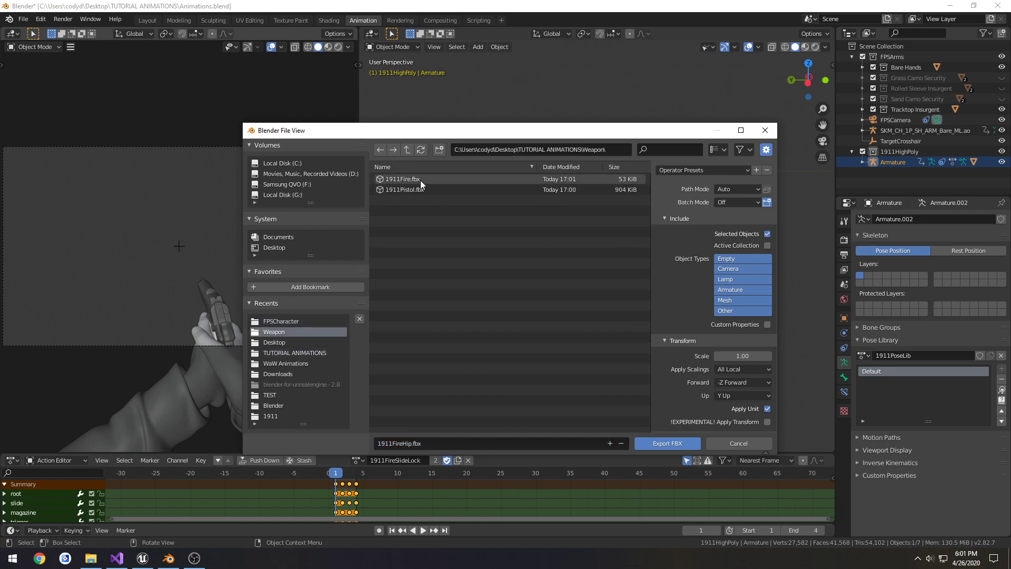
{"action": "left_click", "coordinate": [400, 443]}
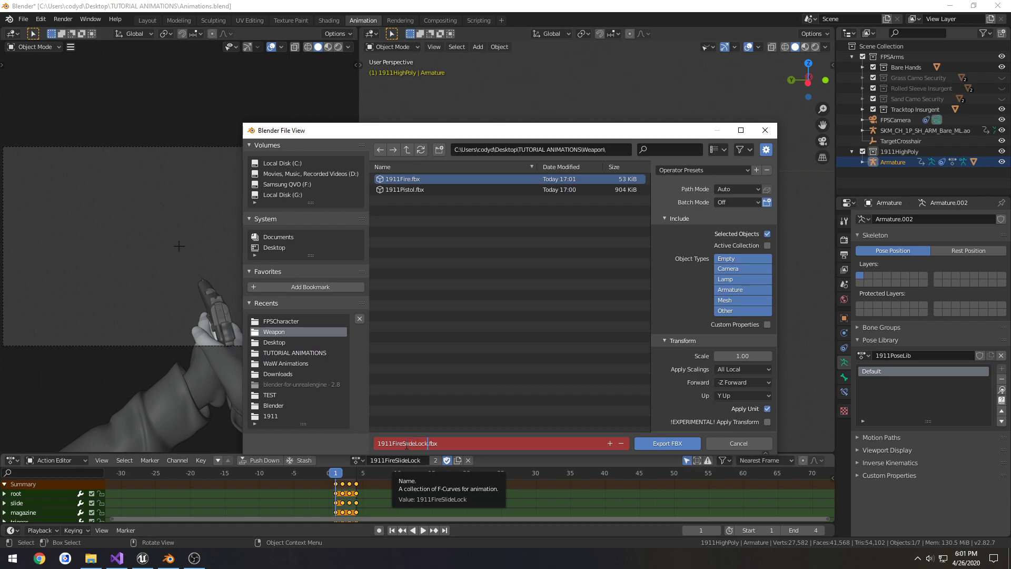
{"action": "key", "text": "Return"}
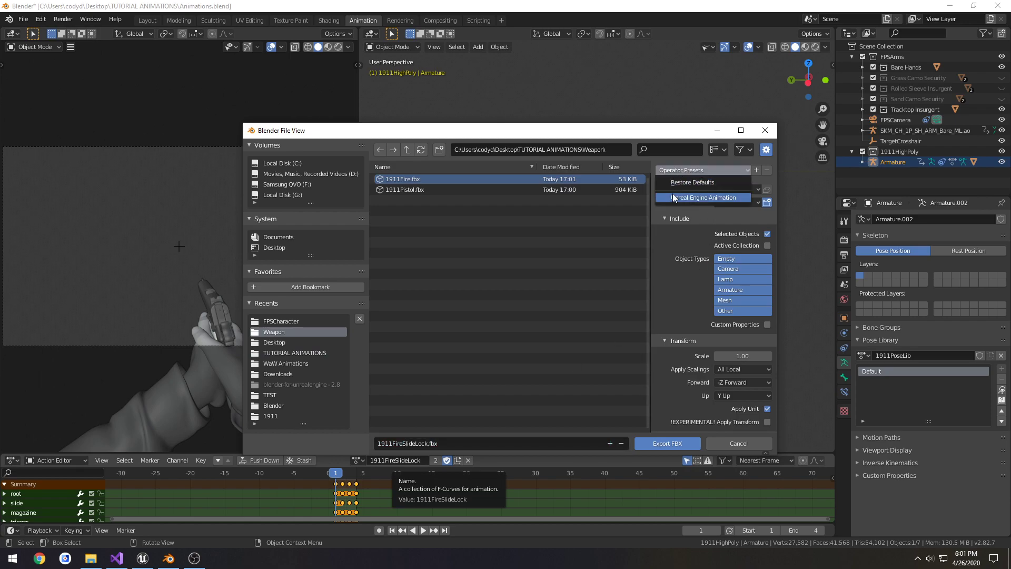
{"action": "scroll", "coordinate": [670, 283], "scroll_direction": "down", "scroll_amount": 2}
{"action": "left_click", "coordinate": [661, 443]}
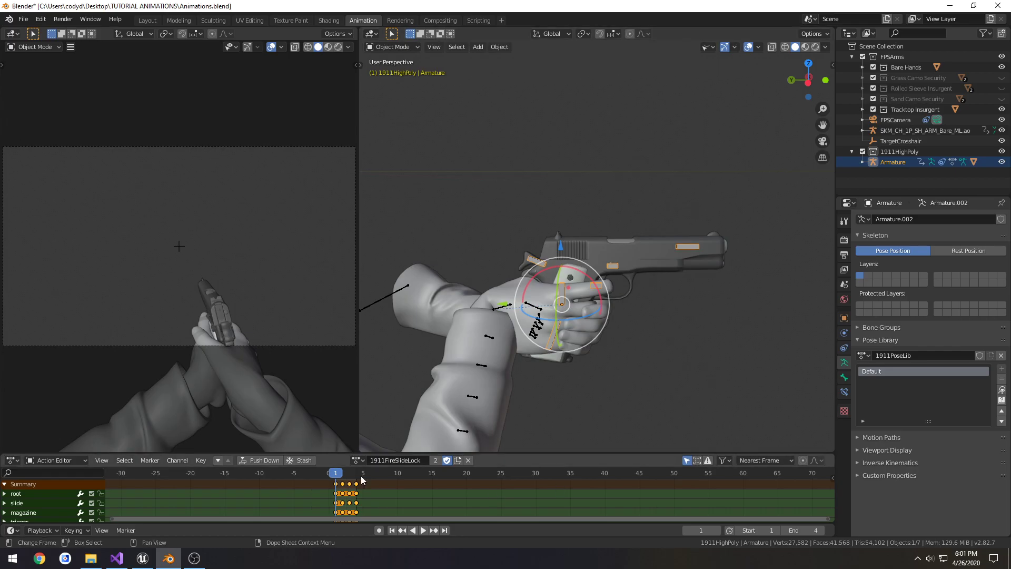
Switch to Unreal Editor and open the aTutorial > Weapon > Animations content folder.
{"action": "left_click", "coordinate": [147, 557]}
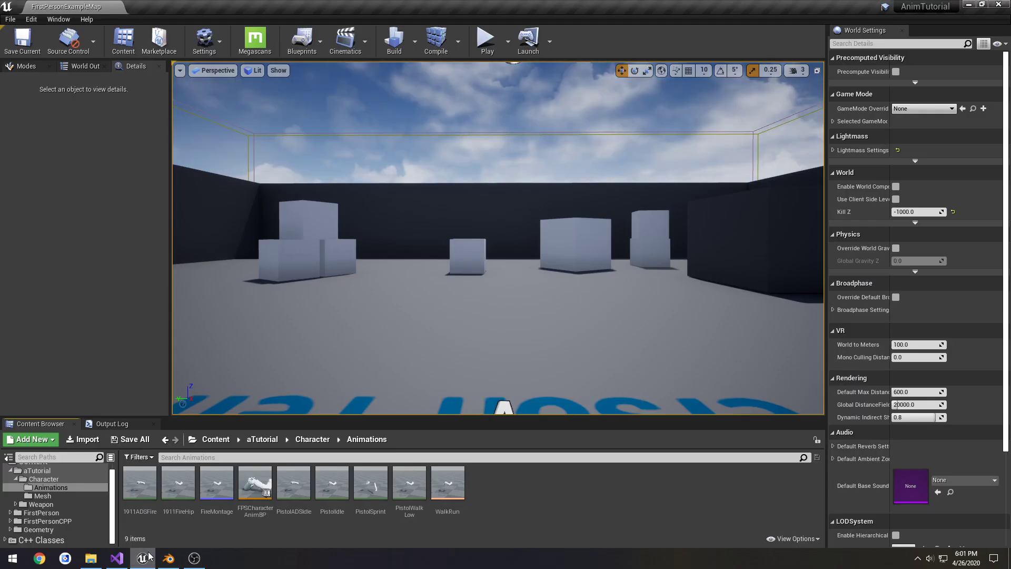
{"action": "left_click", "coordinate": [262, 439]}
{"action": "double_click", "coordinate": [178, 480]}
{"action": "double_click", "coordinate": [140, 482]}
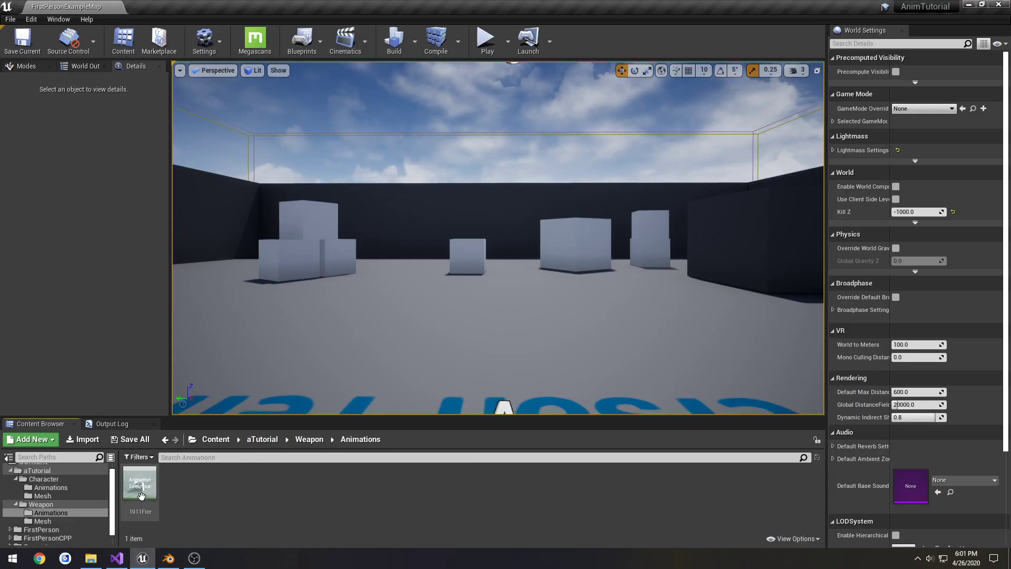
Import the 1911FireSlideLock file from the Weapon folder using 1911Pistol_Skeleton and the default import scale, and dismiss the message log.
{"action": "left_click", "coordinate": [91, 558]}
{"action": "double_click", "coordinate": [804, 279]}
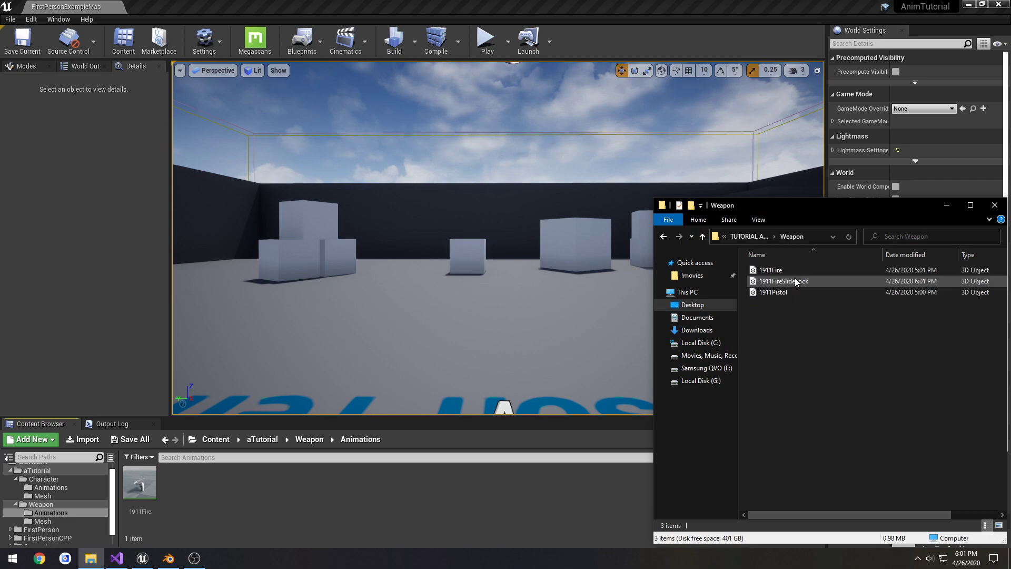
{"action": "left_click_drag", "start_coordinate": [810, 280], "coordinate": [308, 463]}
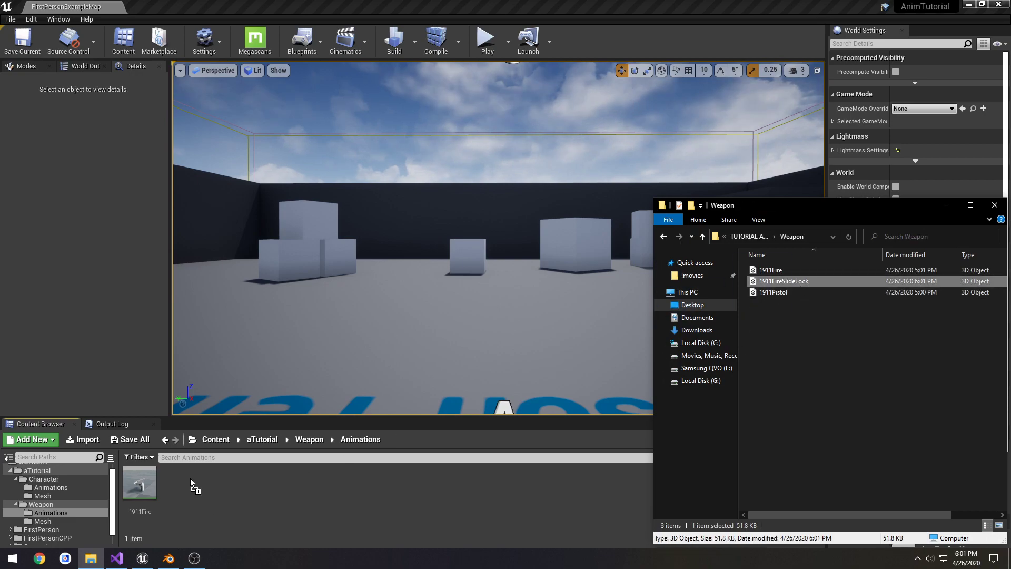
{"action": "left_click_drag", "start_coordinate": [191, 481], "coordinate": [190, 482]}
{"action": "left_click", "coordinate": [549, 153]}
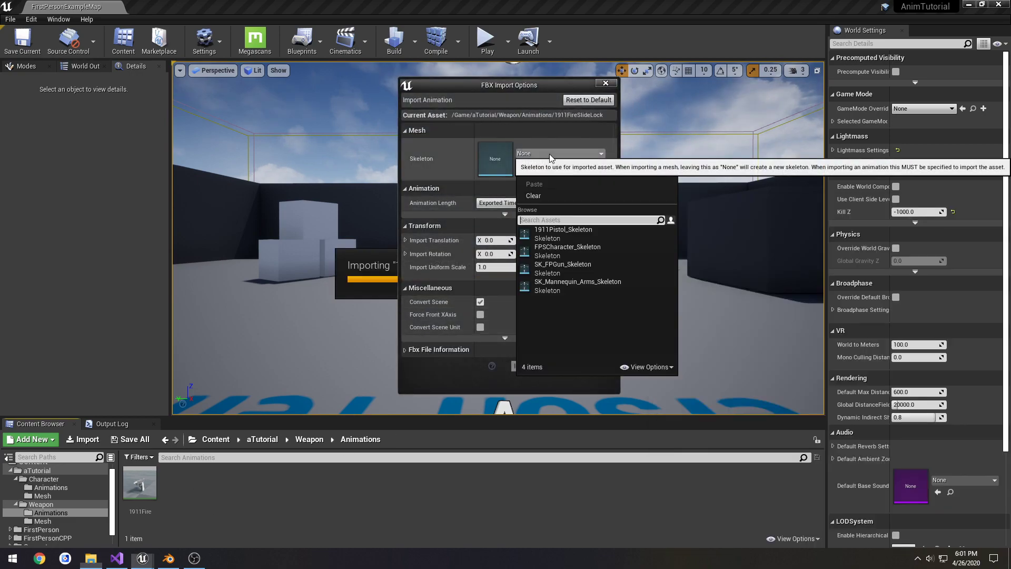
{"action": "left_click", "coordinate": [580, 232]}
{"action": "left_click", "coordinate": [555, 365]}
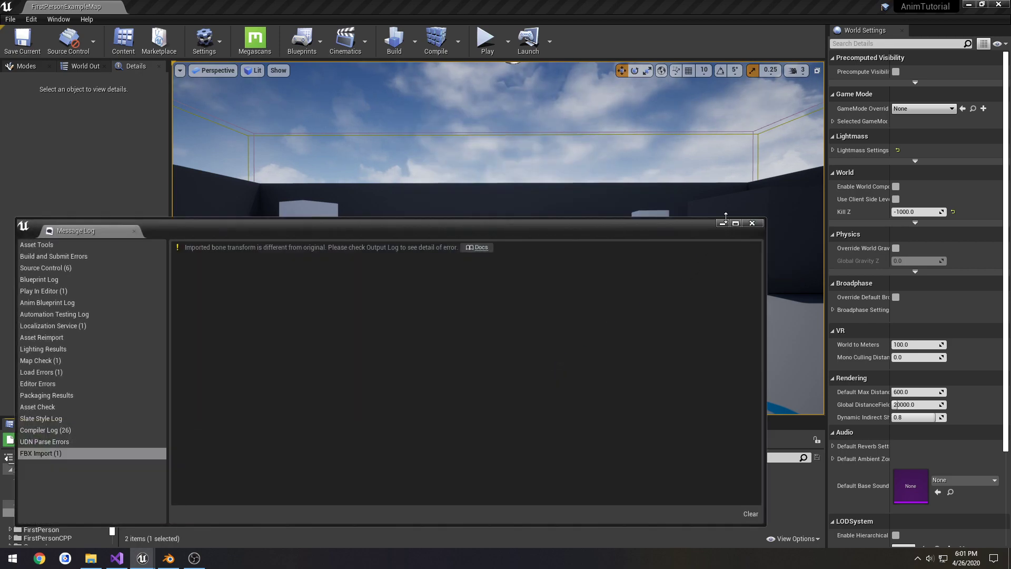
{"action": "left_click", "coordinate": [752, 222]}
Open the imported 1911FireSlideLock animation and select the root bone in its skeleton.
{"action": "double_click", "coordinate": [169, 485]}
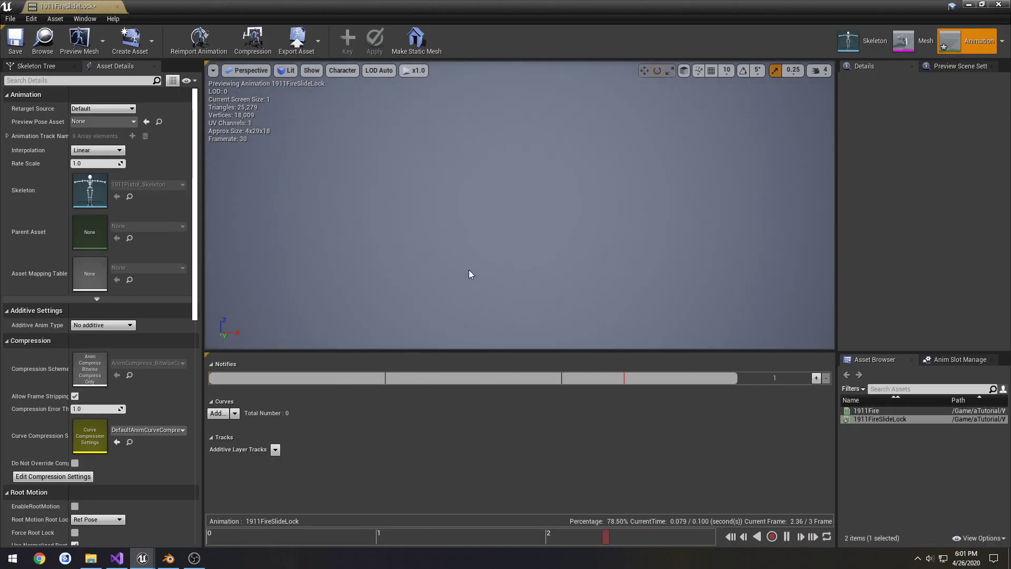
{"action": "left_click", "coordinate": [117, 6]}
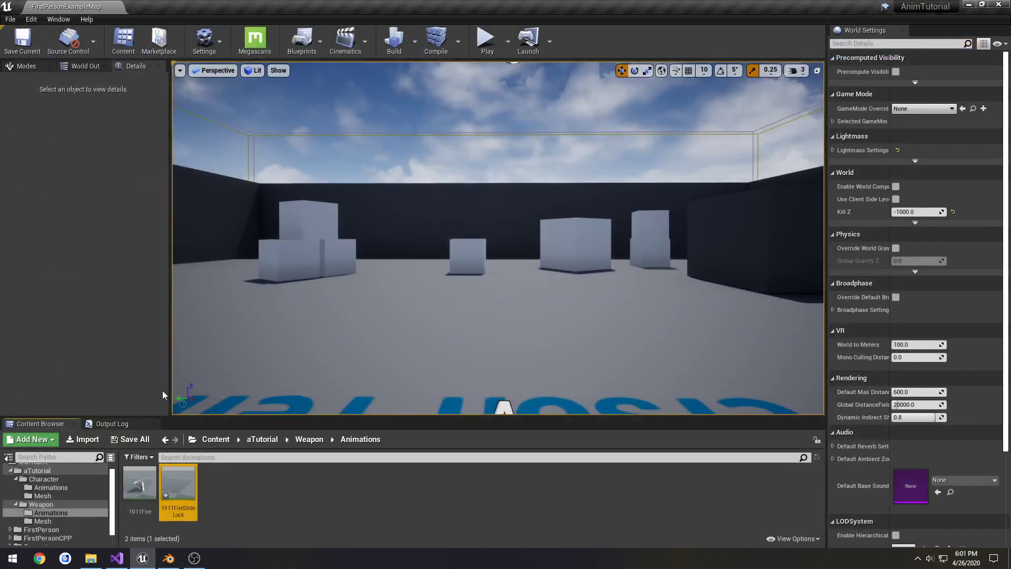
{"action": "double_click", "coordinate": [177, 483]}
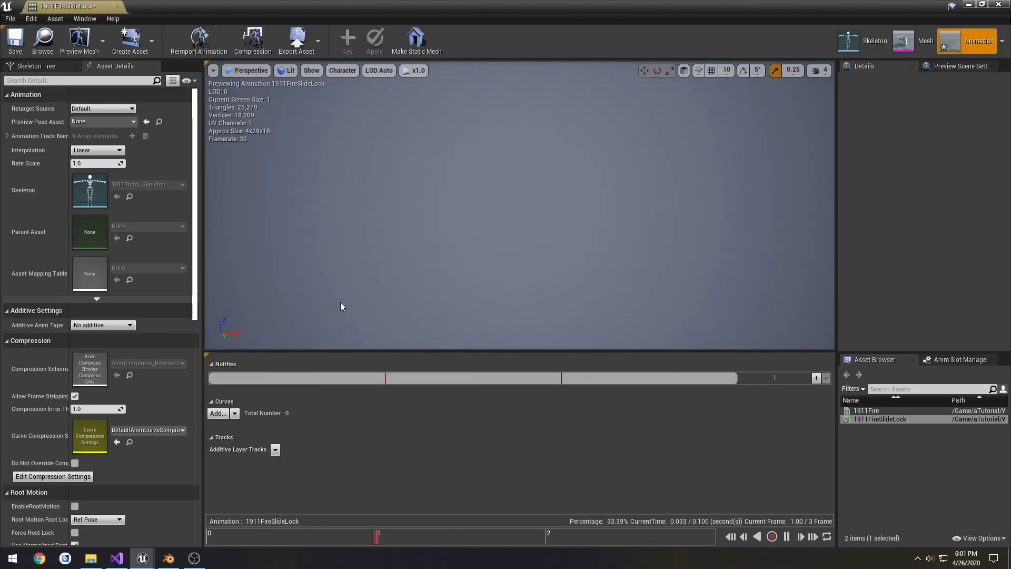
{"action": "left_click", "coordinate": [36, 65]}
{"action": "left_click", "coordinate": [24, 93]}
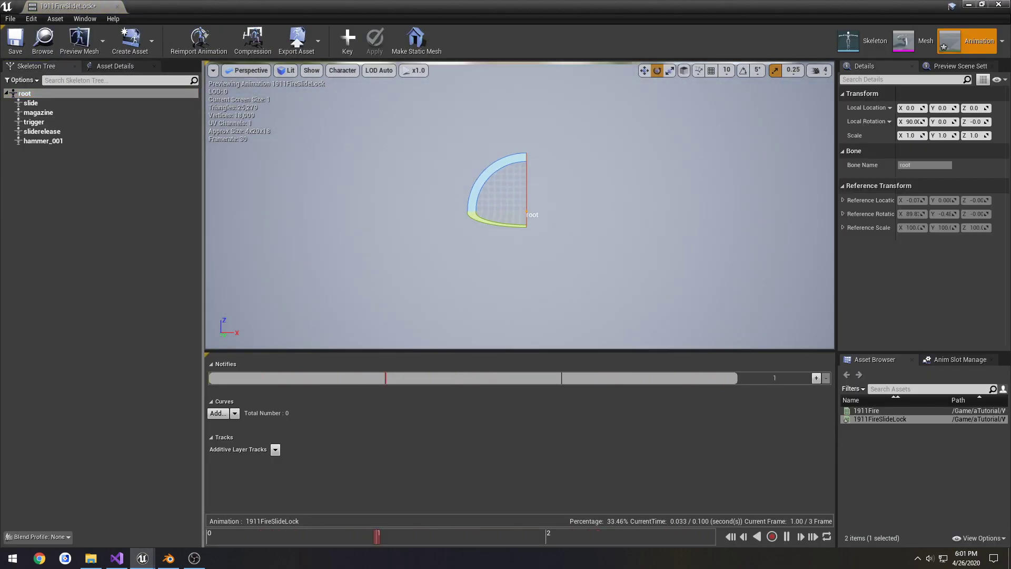
{"action": "right_click_drag", "start_coordinate": [458, 210], "coordinate": [506, 203]}
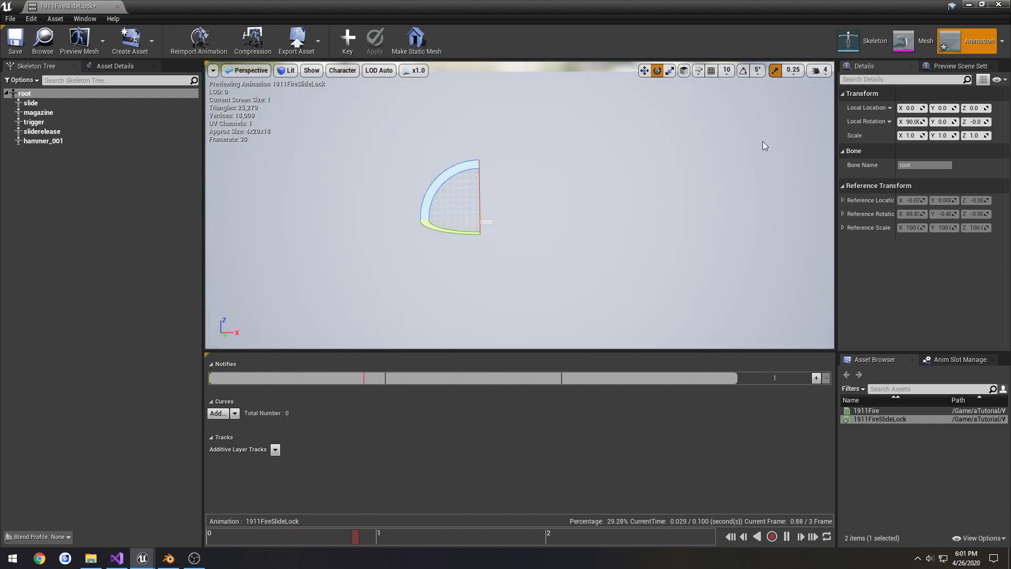
Set the root bone's scale to 100 on X, Y and Z and look for the pistol in the preview.
{"action": "left_click", "coordinate": [915, 135]}
{"action": "type", "text": "100"}
{"action": "key", "text": "Tab"}
{"action": "key", "text": "Tab"}
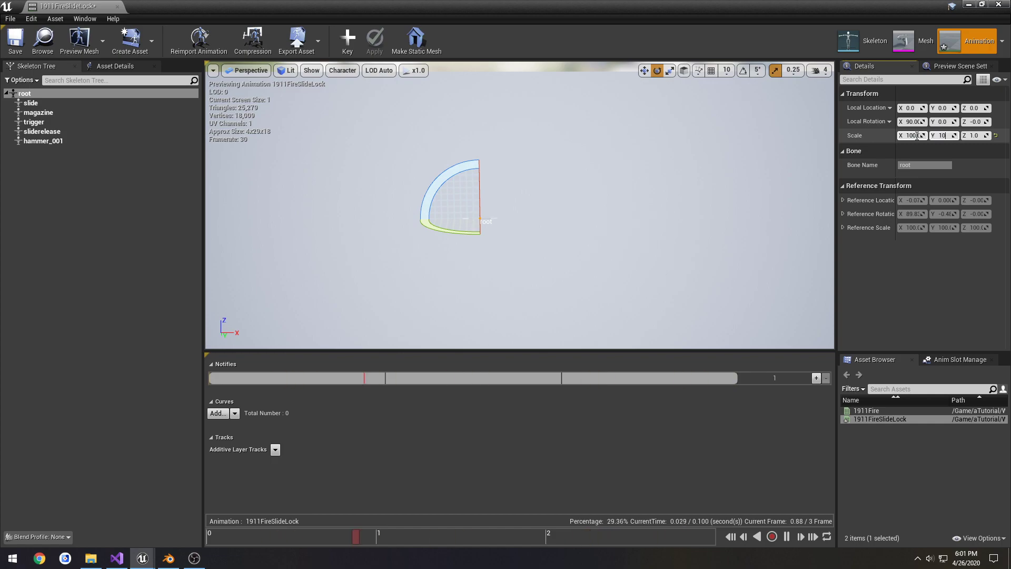
{"action": "right_click_drag", "start_coordinate": [632, 158], "coordinate": [552, 85]}
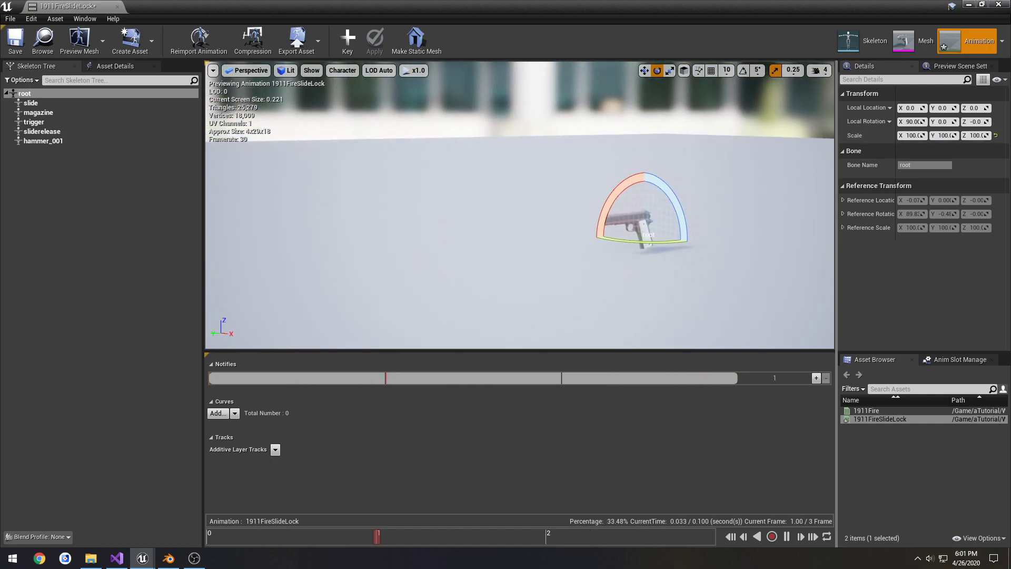
Close the animation and force-delete the imported 1911FireSlideLock asset.
{"action": "left_click", "coordinate": [117, 6]}
{"action": "left_click", "coordinate": [182, 493]}
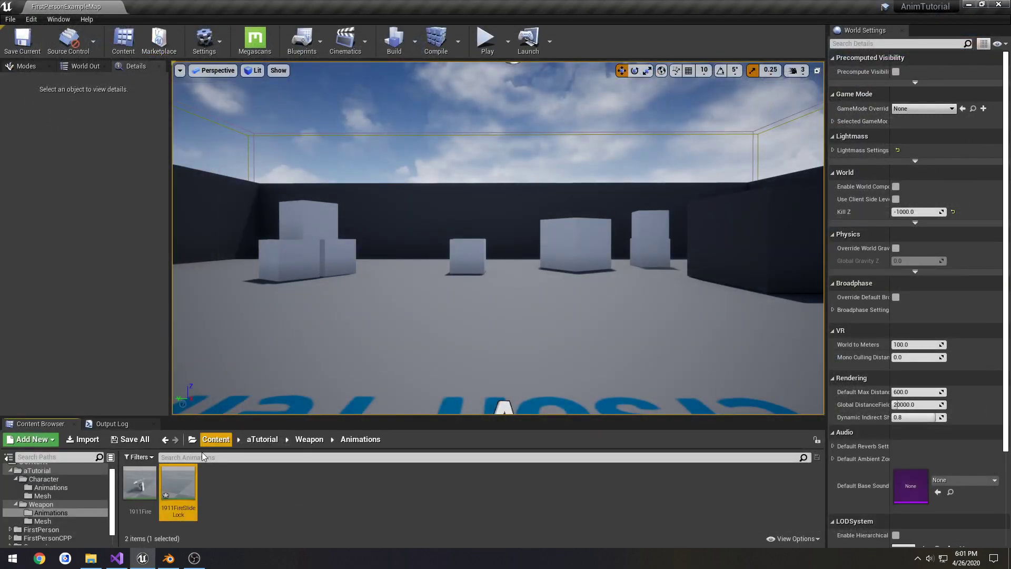
{"action": "key", "text": "Delete"}
{"action": "left_click", "coordinate": [439, 446]}
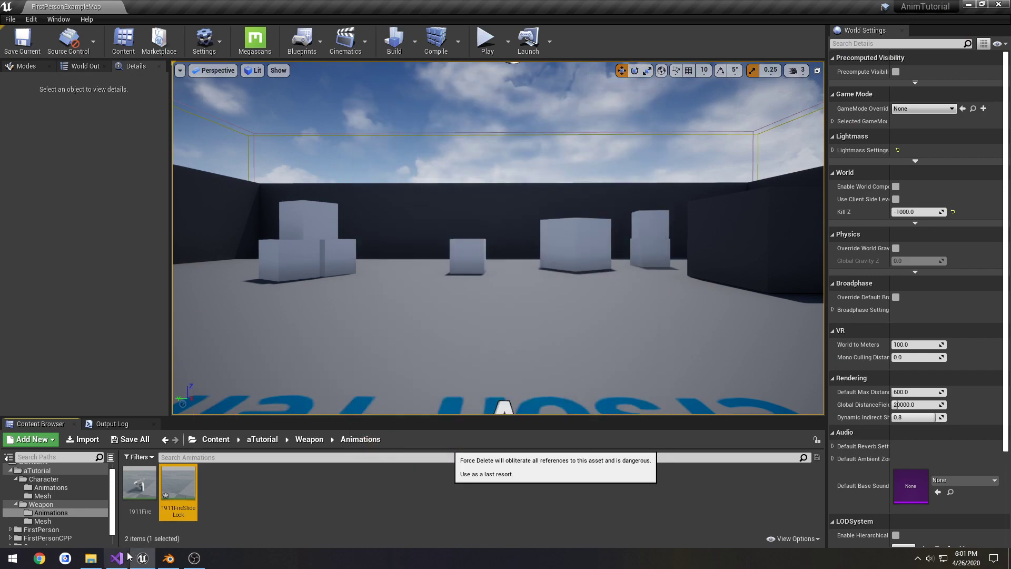
Import the 1911FireSlideLock file again with 1911Pistol_Skeleton and an import uniform scale of 100, and dismiss the message log.
{"action": "left_click", "coordinate": [90, 558]}
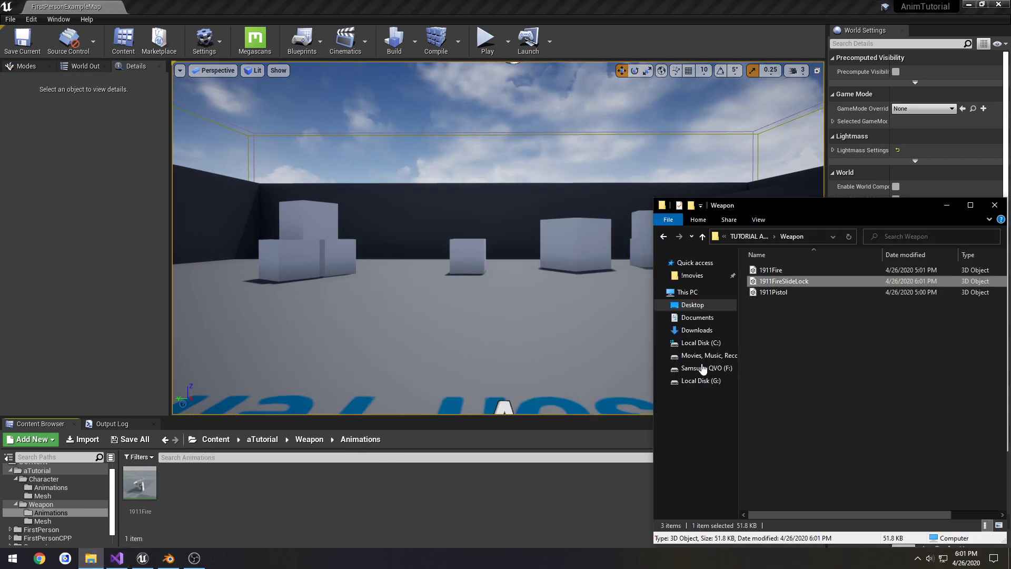
{"action": "left_click_drag", "start_coordinate": [784, 281], "coordinate": [254, 471]}
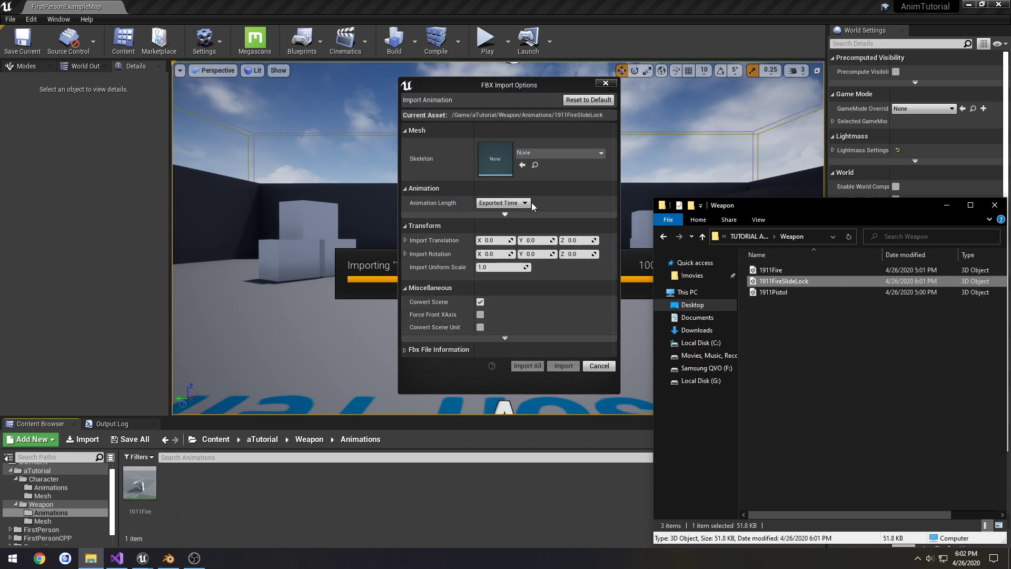
{"action": "left_click", "coordinate": [559, 152]}
{"action": "left_click", "coordinate": [572, 229]}
{"action": "left_click", "coordinate": [490, 267]}
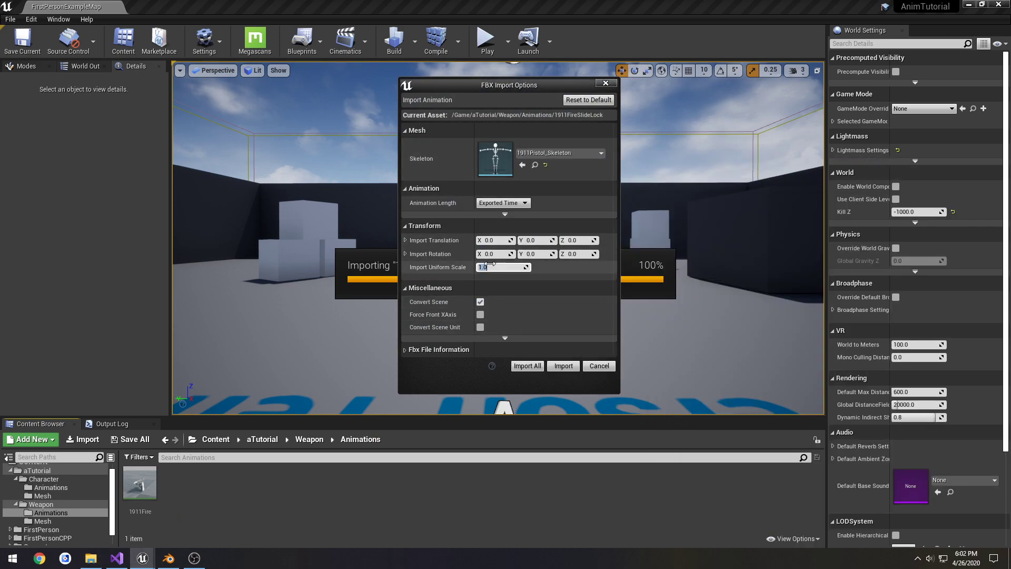
{"action": "left_click", "coordinate": [560, 364]}
{"action": "left_click", "coordinate": [752, 223]}
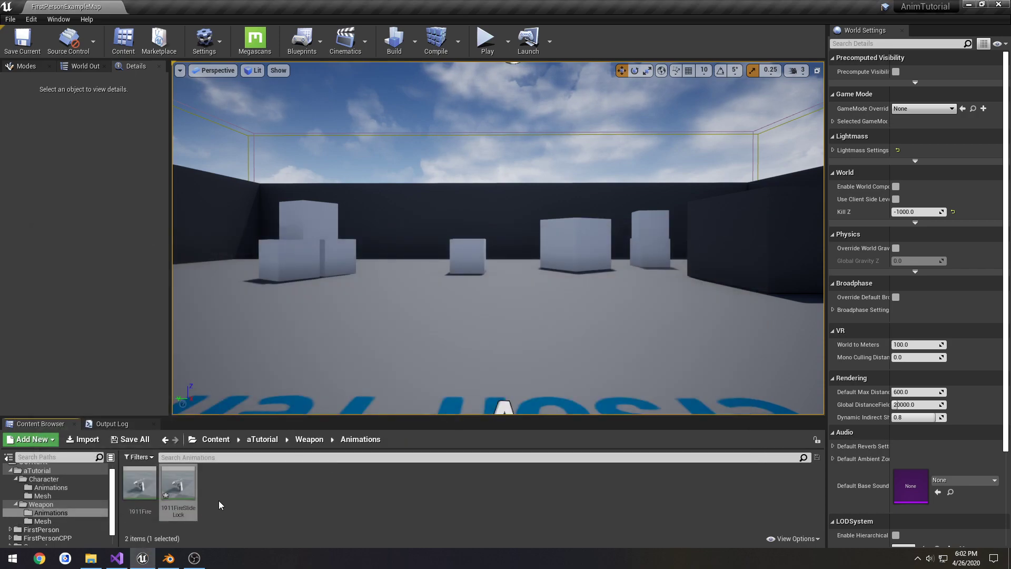
Open the newly imported 1911FireSlideLock animation, inspect the pistol's slide movement in the preview and pause the playback.
{"action": "double_click", "coordinate": [179, 485]}
{"action": "right_click_drag", "start_coordinate": [574, 290], "coordinate": [537, 268]}
{"action": "left_click", "coordinate": [868, 410]}
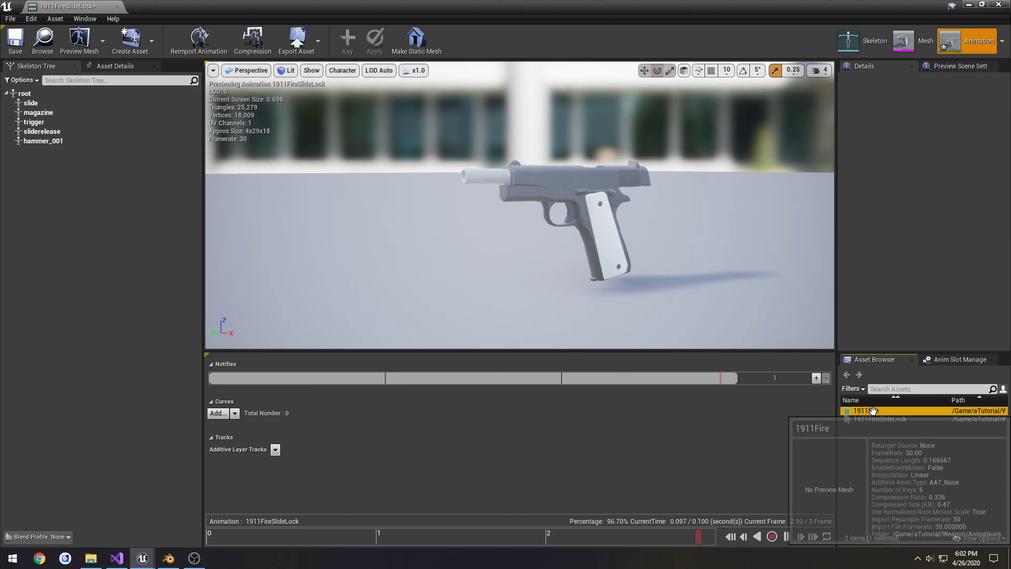
{"action": "left_click", "coordinate": [876, 419]}
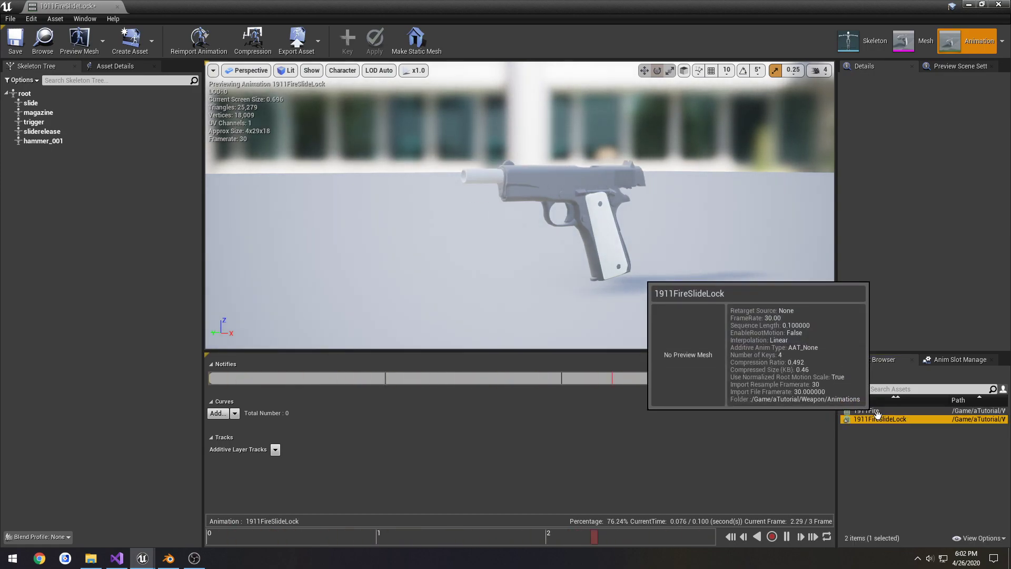
{"action": "left_click", "coordinate": [786, 537]}
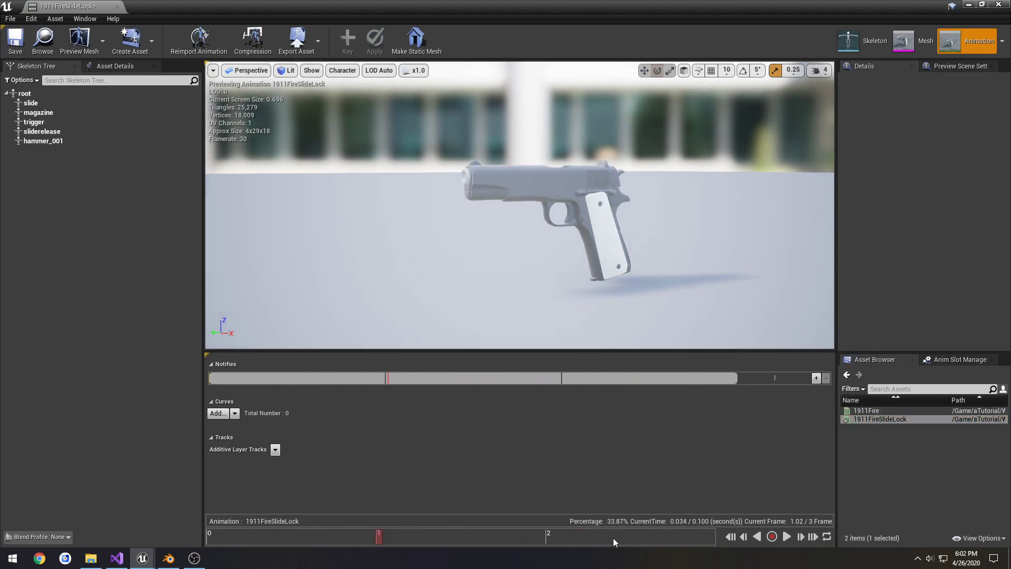
Set the preview camera speed to 1, get closer to the pistol and scrub the 1911FireSlideLock animation from start to end to examine the slide and hammer.
{"action": "left_click_drag", "start_coordinate": [617, 537], "coordinate": [132, 521]}
{"action": "right_click_drag", "start_coordinate": [469, 230], "coordinate": [447, 233]}
{"action": "left_click", "coordinate": [819, 70]}
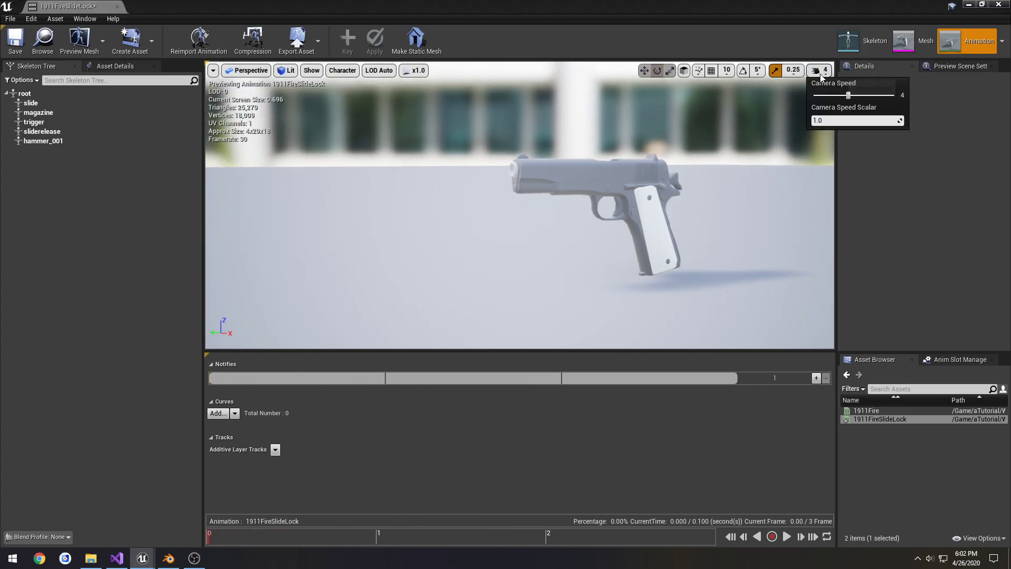
{"action": "left_click_drag", "start_coordinate": [849, 95], "coordinate": [776, 103]}
{"action": "key", "text": "w"}
{"action": "mouse_move", "coordinate": [776, 103]}
{"action": "right_mouse_down"}
{"action": "mouse_move", "coordinate": [800, 102]}
{"action": "mouse_move", "coordinate": [785, 105]}
{"action": "right_mouse_up"}
{"action": "left_click_drag", "start_coordinate": [213, 537], "coordinate": [724, 524]}
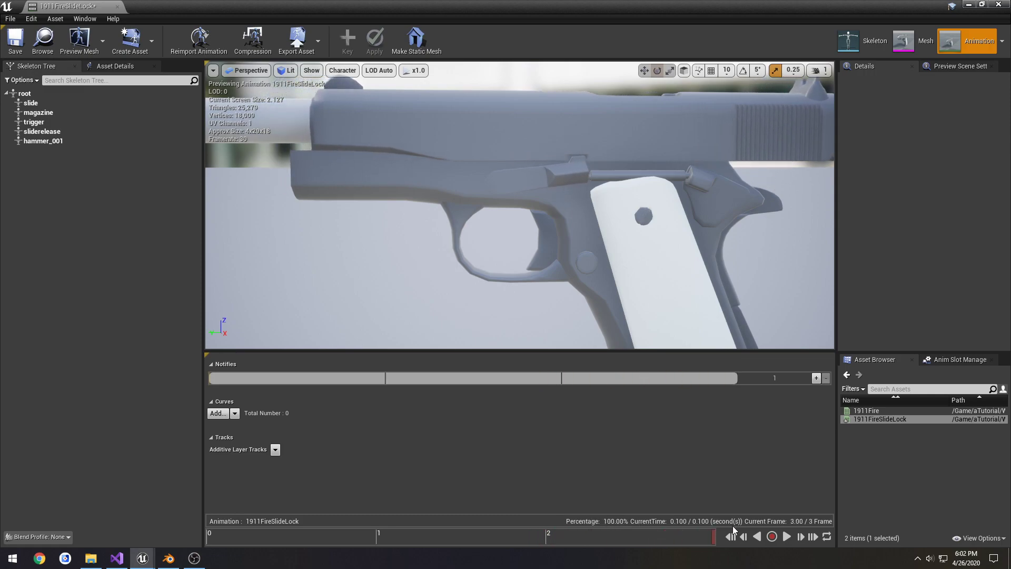
Switch to Blender and, in Pose Mode at frame 4, rotate the pistol's hammer bone backward into the cocked position in the left view.
{"action": "left_click", "coordinate": [168, 558]}
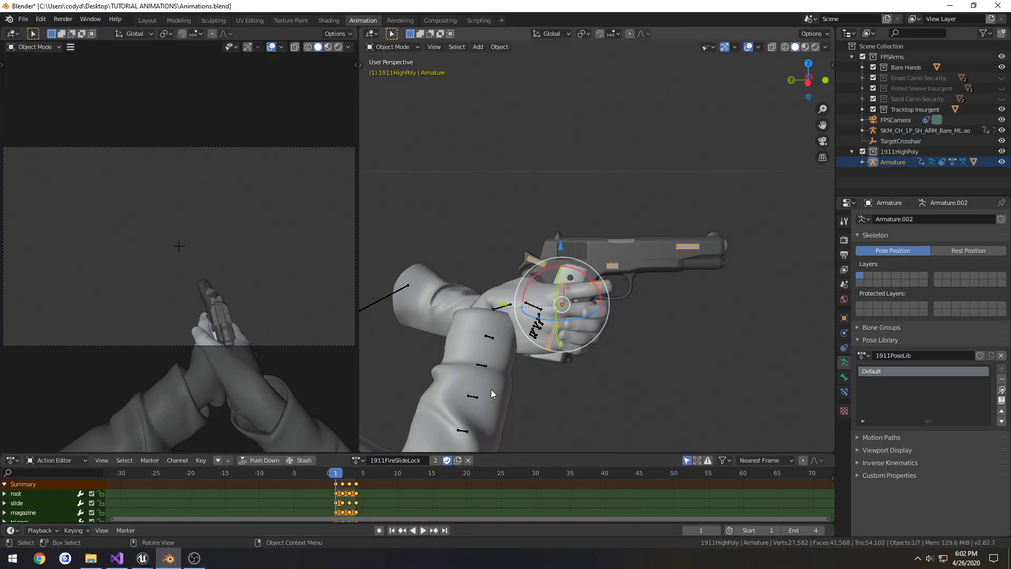
{"action": "left_click_drag", "start_coordinate": [335, 476], "coordinate": [357, 475]}
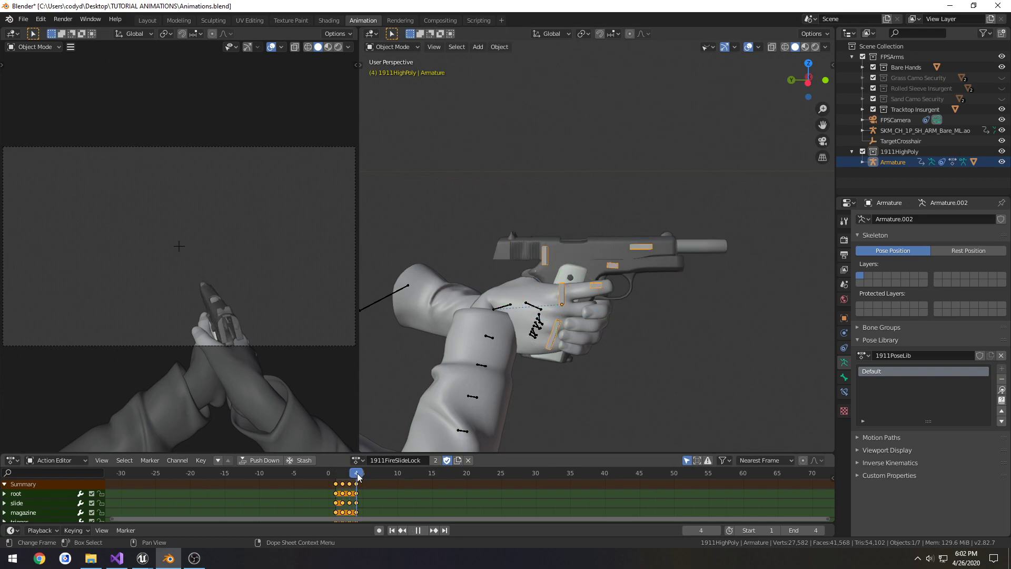
{"action": "scroll", "coordinate": [515, 399], "scroll_direction": "up", "scroll_amount": 2}
{"action": "key", "text": "ctrl+Tab"}
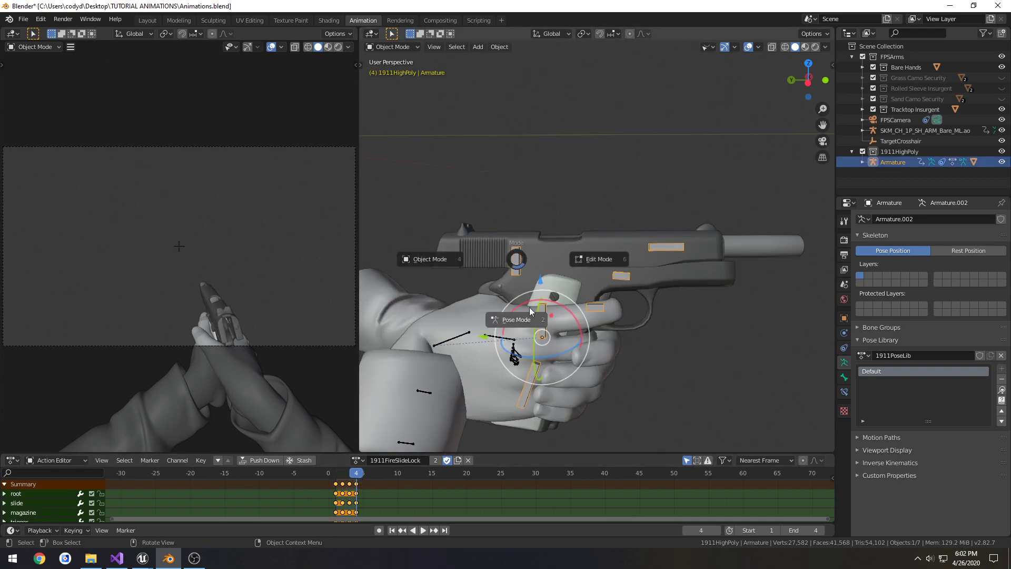
{"action": "left_click", "coordinate": [516, 263]}
{"action": "key", "text": "ctrl+KP_3"}
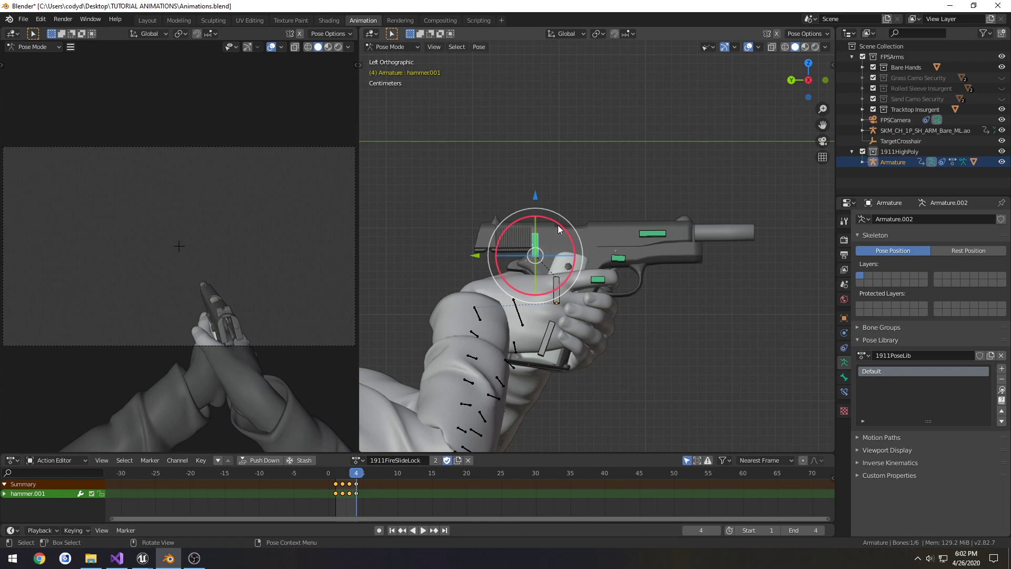
{"action": "key", "text": "r"}
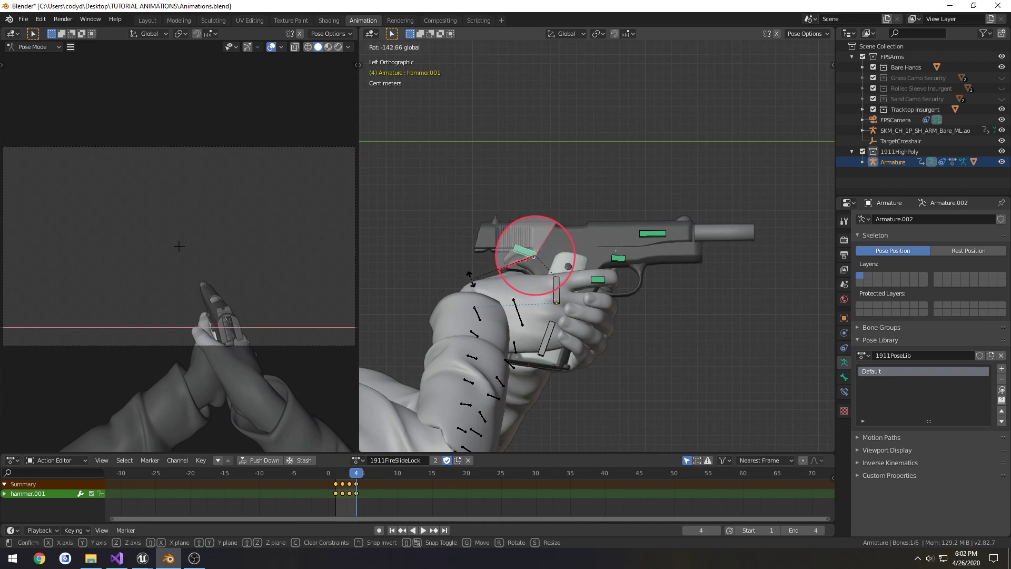
{"action": "left_click", "coordinate": [463, 285]}
Insert a LocRot keyframe for all pistol bones at frame 4 and review the animation's motion.
{"action": "key", "text": "a"}
{"action": "key", "text": "i"}
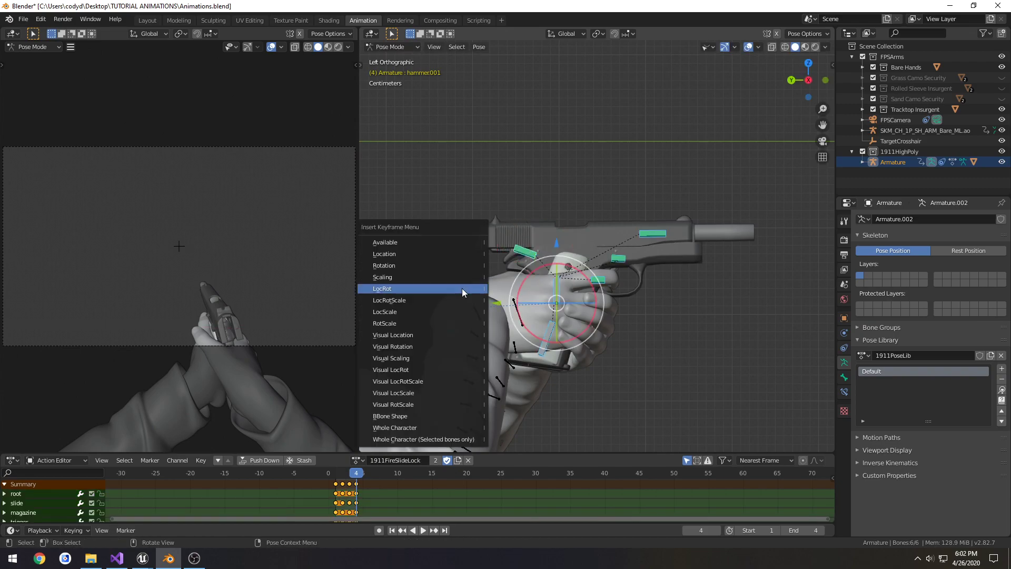
{"action": "left_click", "coordinate": [463, 288]}
{"action": "key", "text": "space"}
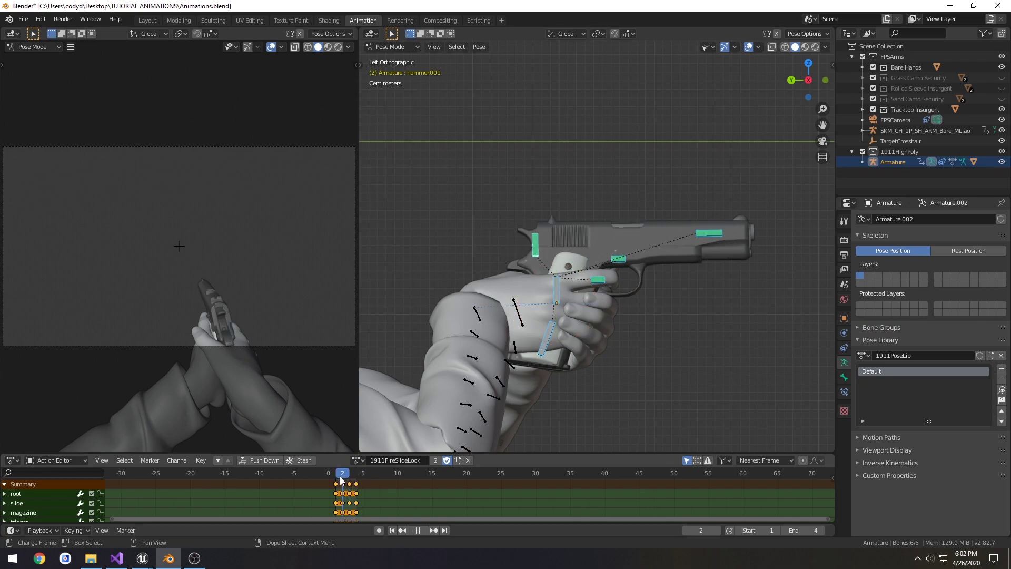
{"action": "key", "text": "Escape"}
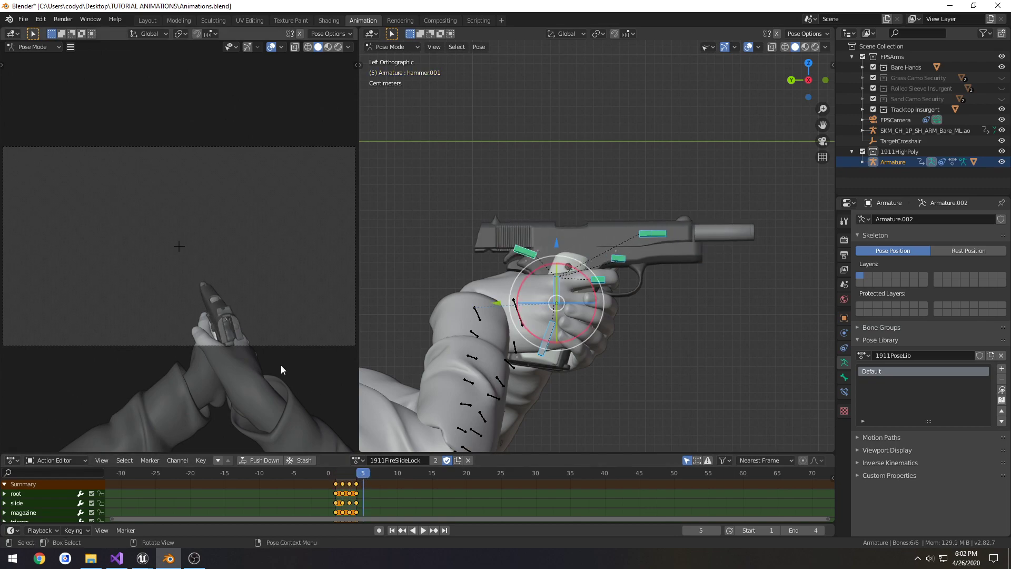
Save the Blender file, return to Object Mode and export the selected armature as FBX over 1911FireSlideLock.fbx in the Weapon folder.
{"action": "key", "text": "ctrl+s"}
{"action": "key", "text": "ctrl+Tab"}
{"action": "left_click", "coordinate": [396, 210]}
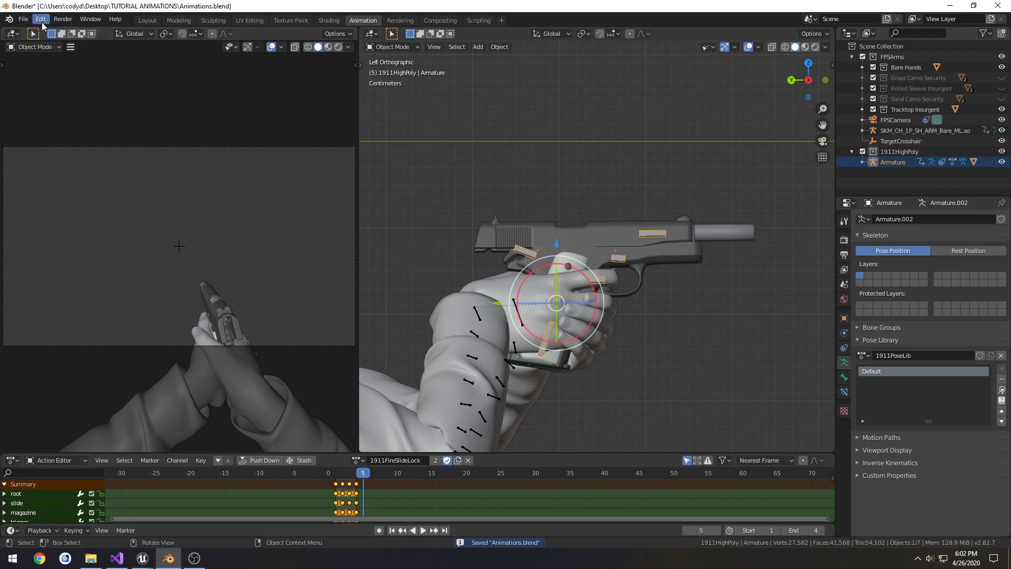
{"action": "left_click", "coordinate": [24, 19]}
{"action": "mouse_move", "coordinate": [63, 172]}
{"action": "left_click", "coordinate": [140, 234]}
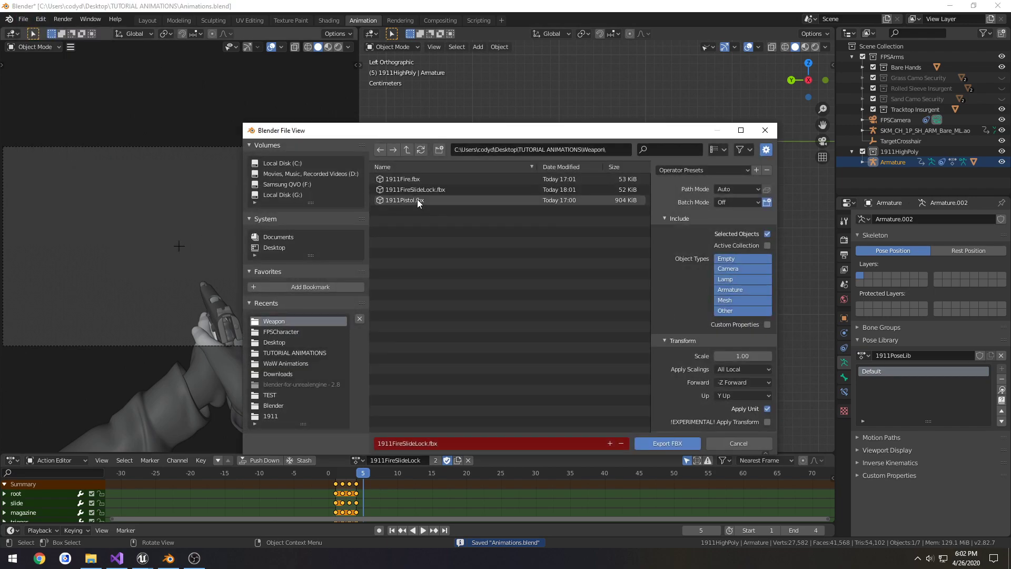
{"action": "left_click", "coordinate": [667, 446]}
Switch to Unreal Engine, reimport the 1911FireSlideLock animation and scrub through it to check the hammer.
{"action": "mouse_move", "coordinate": [143, 558]}
{"action": "left_click", "coordinate": [210, 498]}
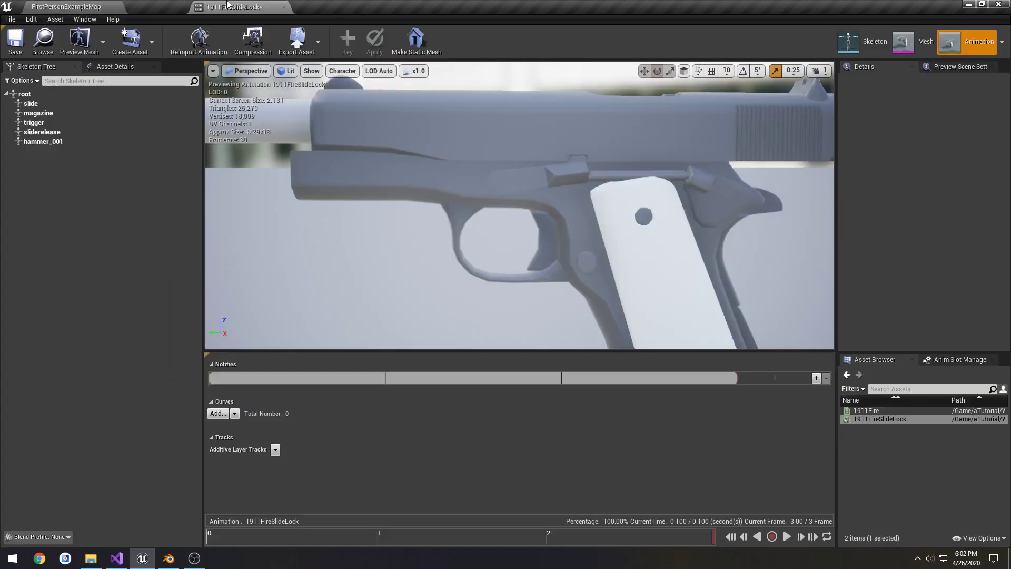
{"action": "right_click", "coordinate": [895, 419]}
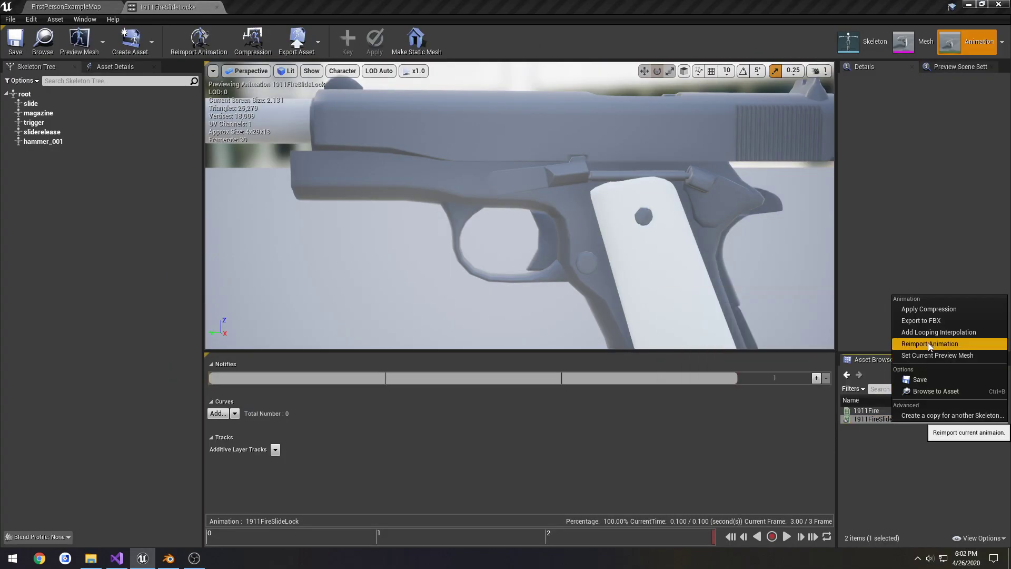
{"action": "left_click", "coordinate": [930, 343]}
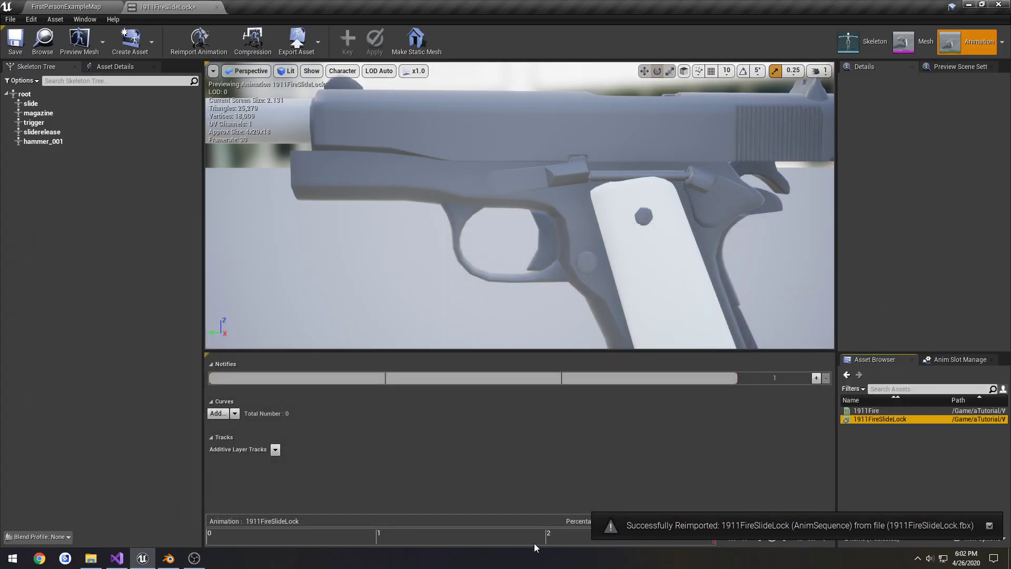
{"action": "left_click_drag", "start_coordinate": [295, 536], "coordinate": [711, 533]}
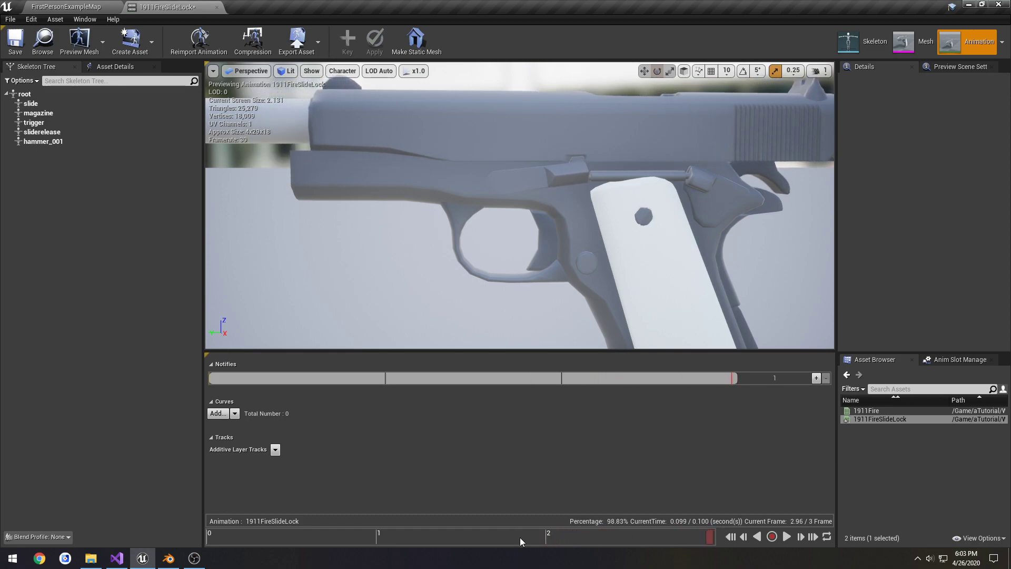
Switch to Blender, enter Pose Mode and select the slide release bone in the right view.
{"action": "left_click", "coordinate": [171, 559]}
{"action": "scroll", "coordinate": [519, 293], "scroll_direction": "up", "scroll_amount": 7}
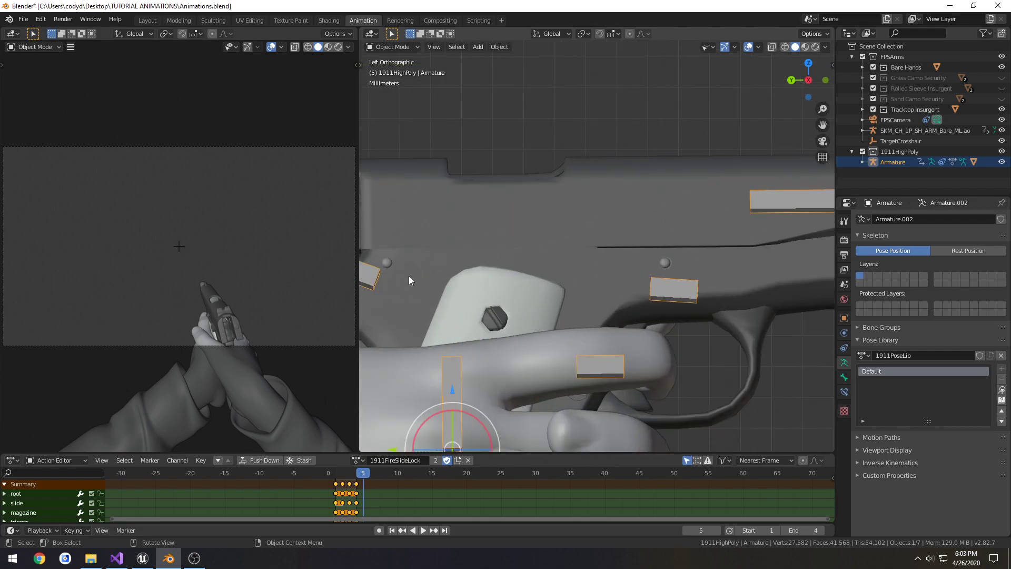
{"action": "key", "text": "ctrl+Tab"}
{"action": "left_click", "coordinate": [431, 317]}
{"action": "middle_click_drag", "start_coordinate": [431, 321], "coordinate": [551, 333], "text": "shift"}
{"action": "key", "text": "KP_1"}
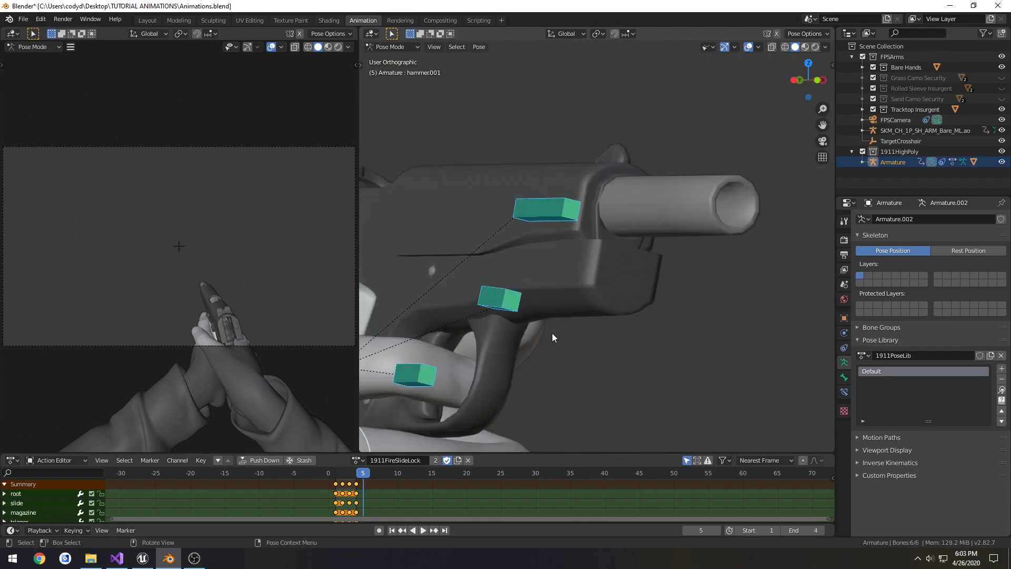
{"action": "key", "text": "KP_3"}
{"action": "left_click", "coordinate": [409, 297]}
Examine the slide release bone's keyframes around frames 3 and 4 in the Action Editor, and save the Blender file.
{"action": "key", "text": "space"}
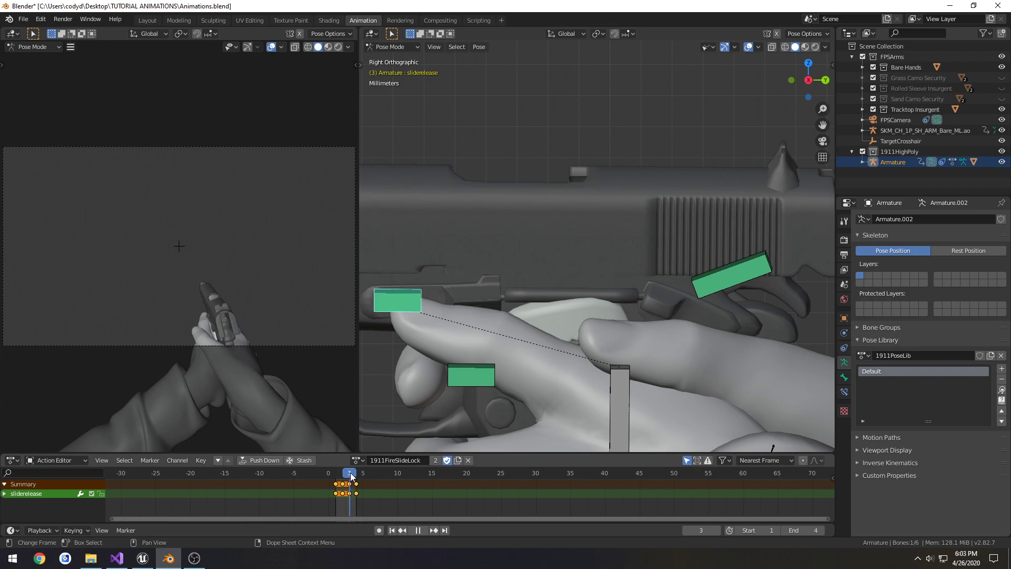
{"action": "left_click_drag", "start_coordinate": [350, 473], "coordinate": [351, 477]}
{"action": "scroll", "coordinate": [370, 495], "scroll_direction": "up", "scroll_amount": 3}
{"action": "middle_click_drag", "start_coordinate": [363, 497], "coordinate": [534, 517]}
{"action": "scroll", "coordinate": [527, 511], "scroll_direction": "up", "scroll_amount": 5}
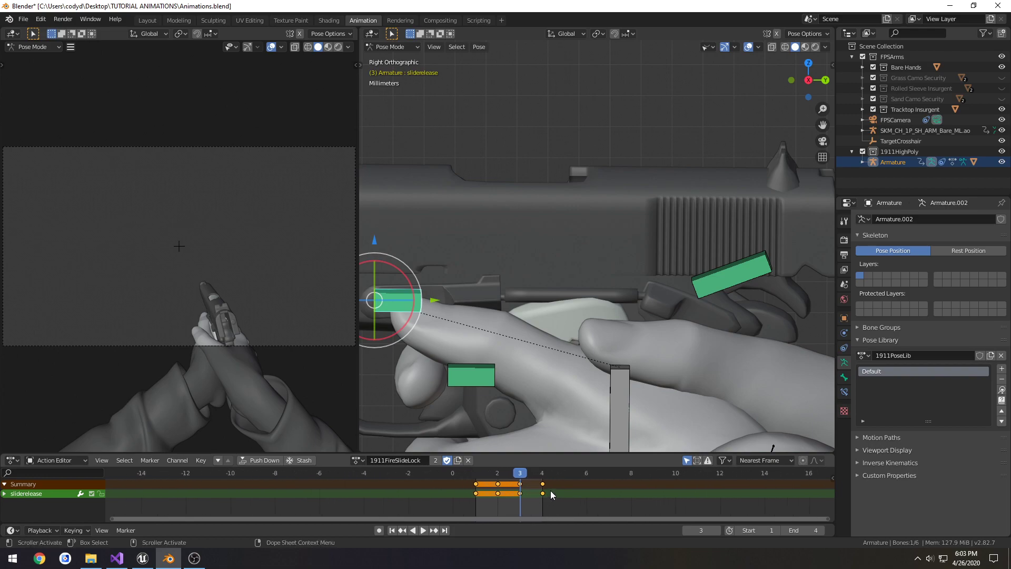
{"action": "scroll", "coordinate": [553, 493], "scroll_direction": "up", "scroll_amount": 7}
{"action": "middle_click_drag", "start_coordinate": [579, 497], "coordinate": [503, 495]}
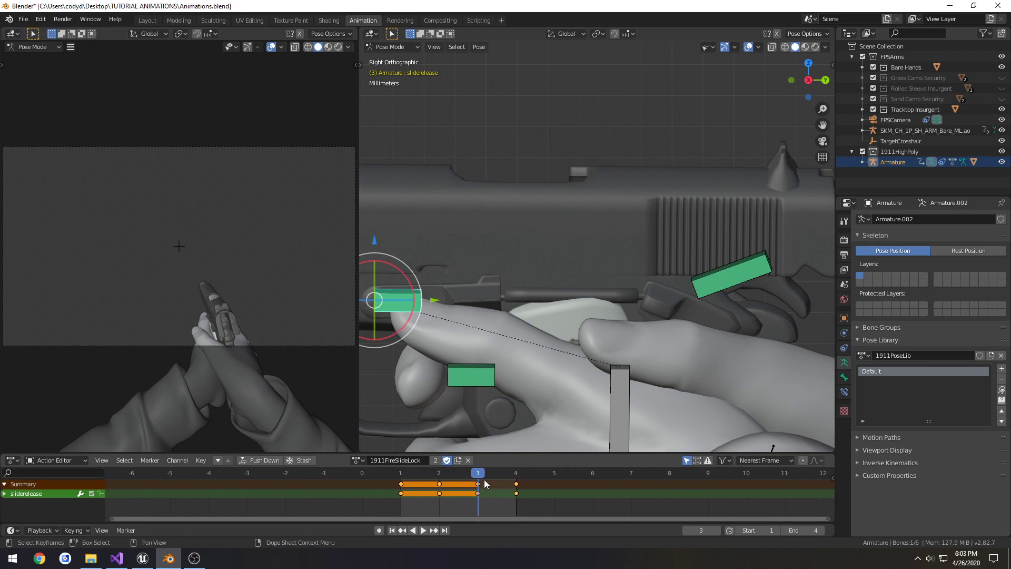
{"action": "key", "text": "space"}
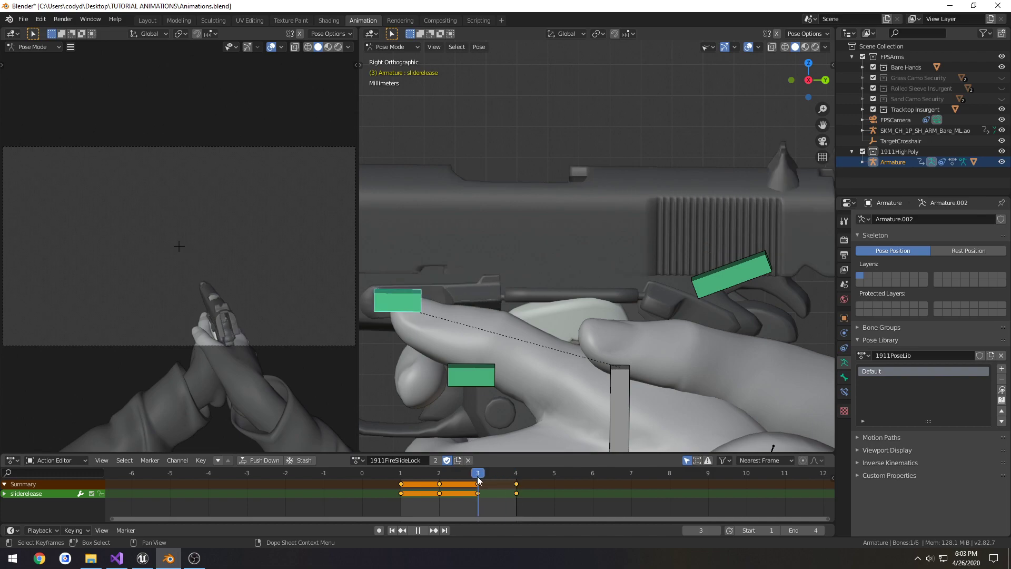
{"action": "key", "text": "space"}
{"action": "scroll", "coordinate": [517, 479], "scroll_direction": "down", "scroll_amount": 4}
{"action": "key", "text": "ctrl+s"}
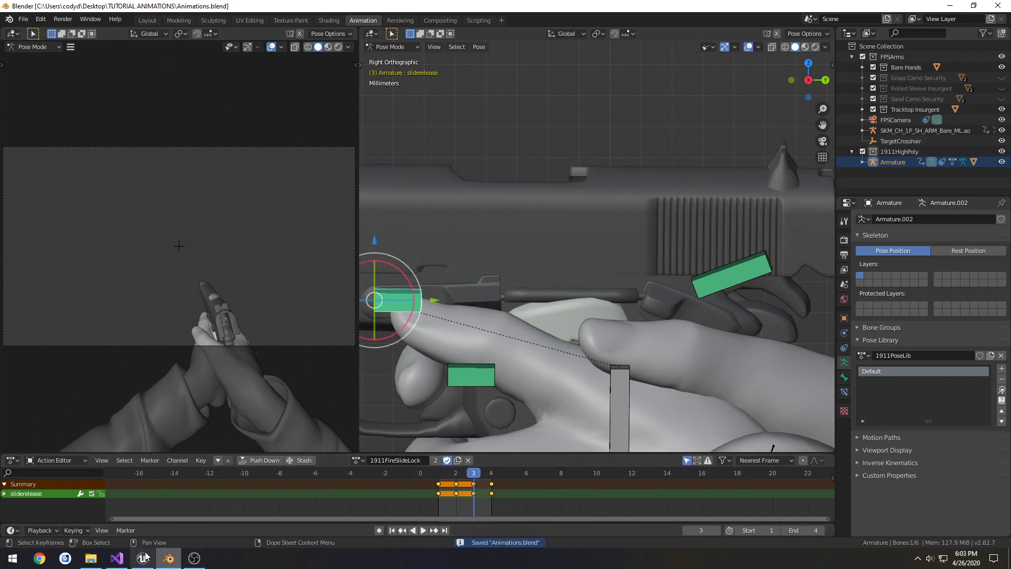
Switch to Unreal Engine and scrub the 1911FireSlideLock animation from frame 0 to examine the hammer and slide movement.
{"action": "key", "text": "alt+Tab"}
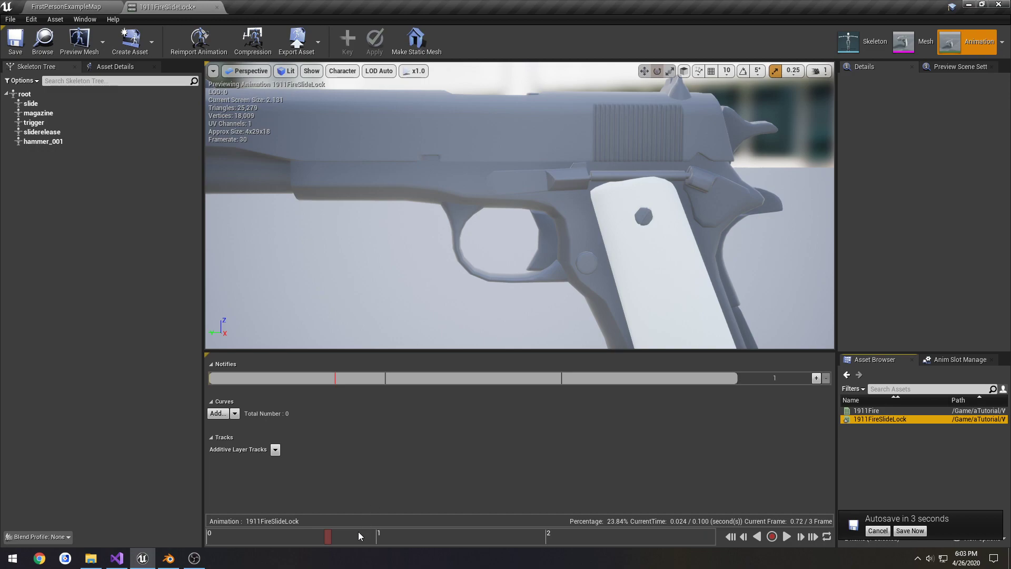
{"action": "left_click_drag", "start_coordinate": [327, 536], "coordinate": [207, 535]}
{"action": "key", "text": "space"}
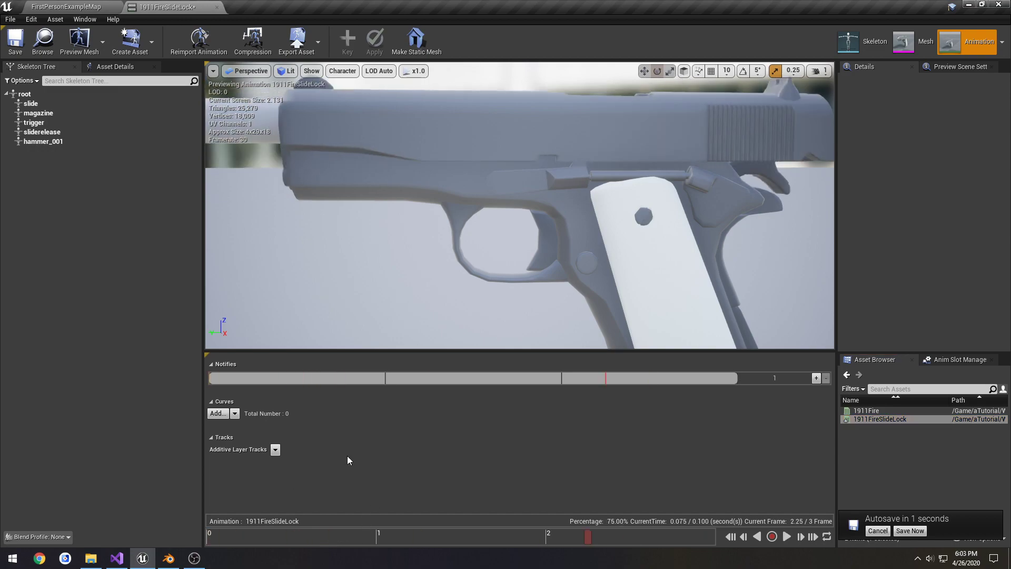
{"action": "left_click_drag", "start_coordinate": [294, 535], "coordinate": [207, 533]}
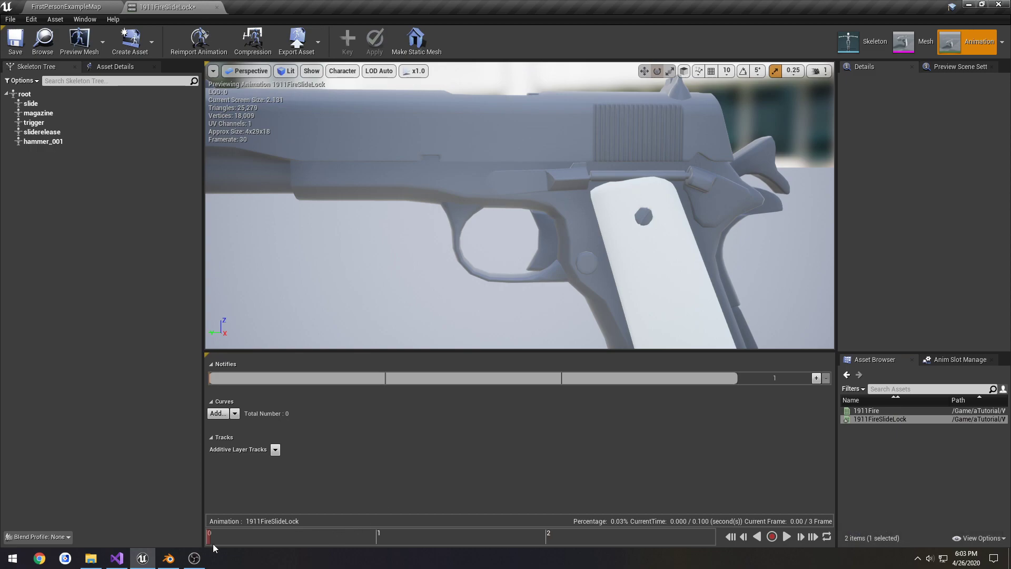
{"action": "key", "text": "super"}
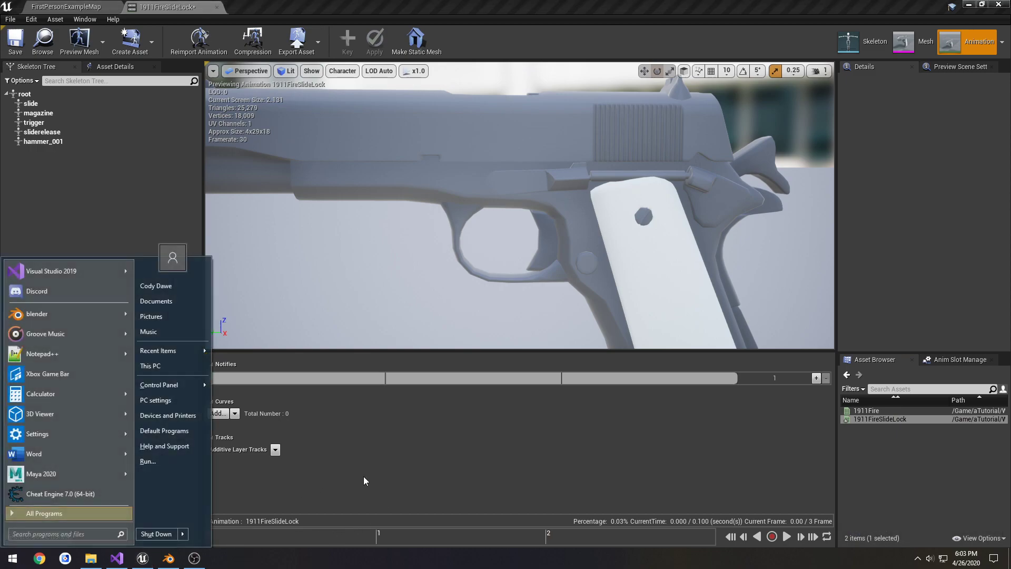
{"action": "key", "text": "super"}
{"action": "key", "text": "Right"}
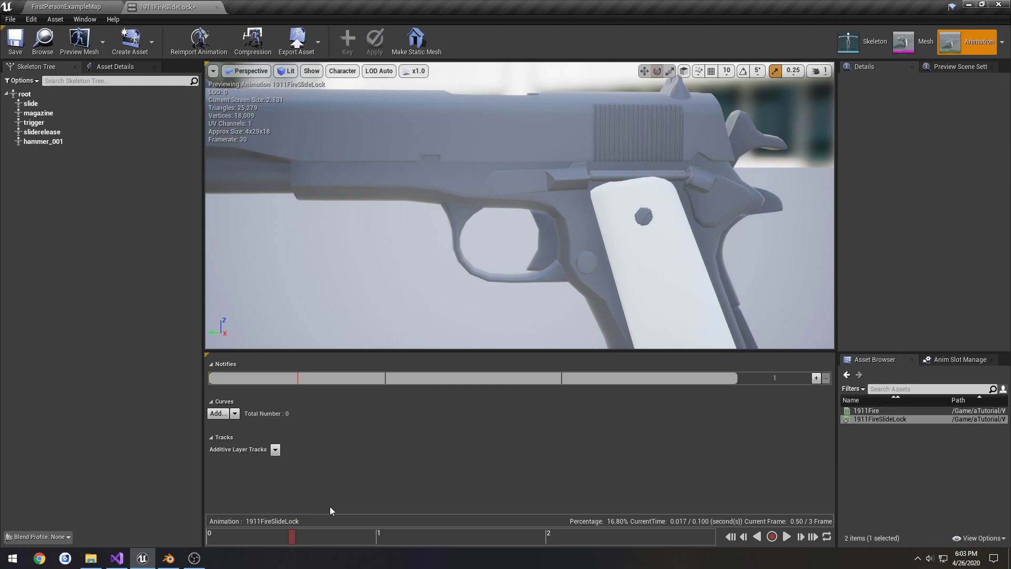
{"action": "key", "text": "Right"}
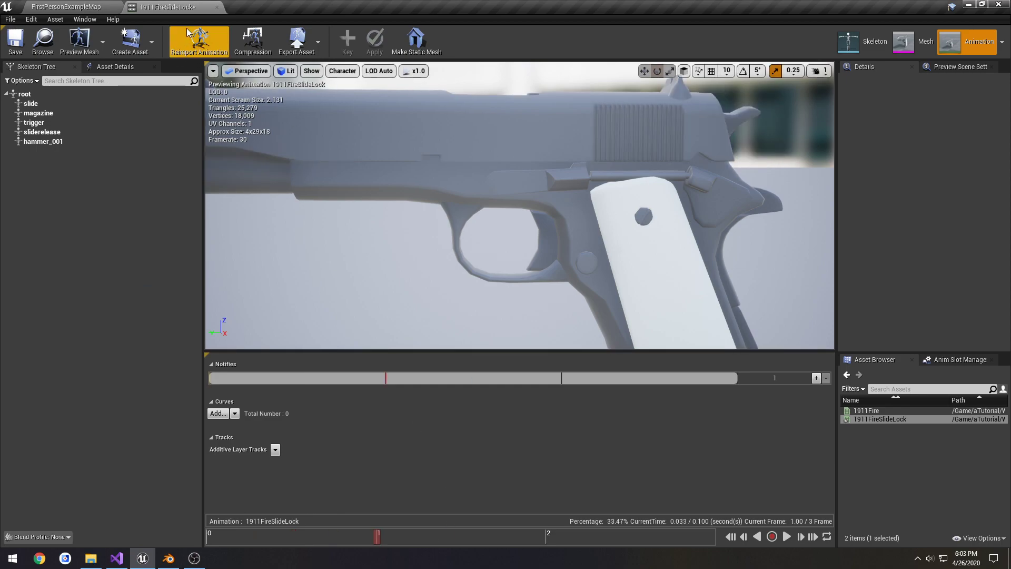
Close the 1911FireSlideLock animation editor, switch to Visual Studio and bring up WeaponBase.cpp.
{"action": "left_click", "coordinate": [216, 7]}
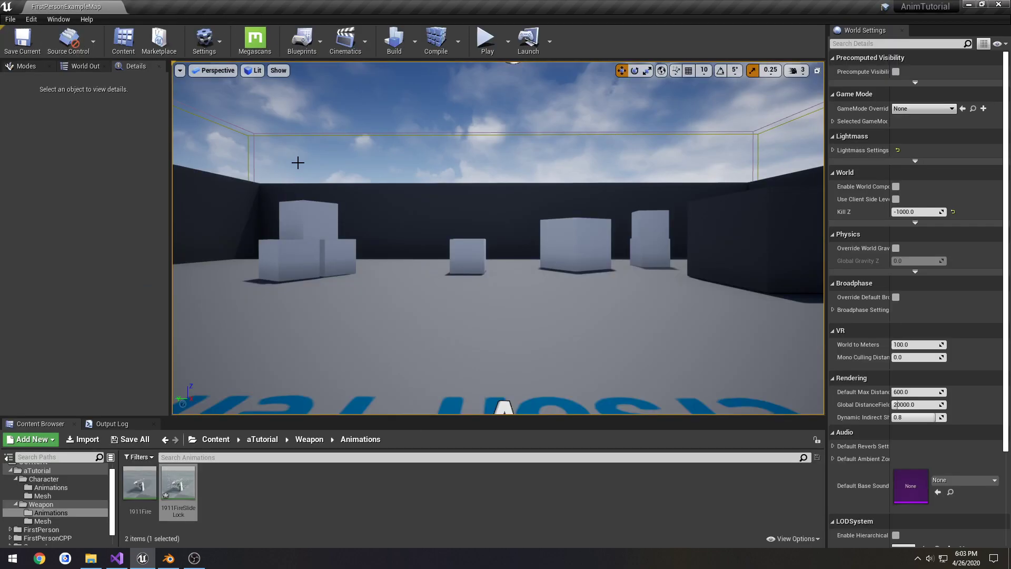
{"action": "left_click", "coordinate": [117, 558]}
{"action": "left_click", "coordinate": [113, 44]}
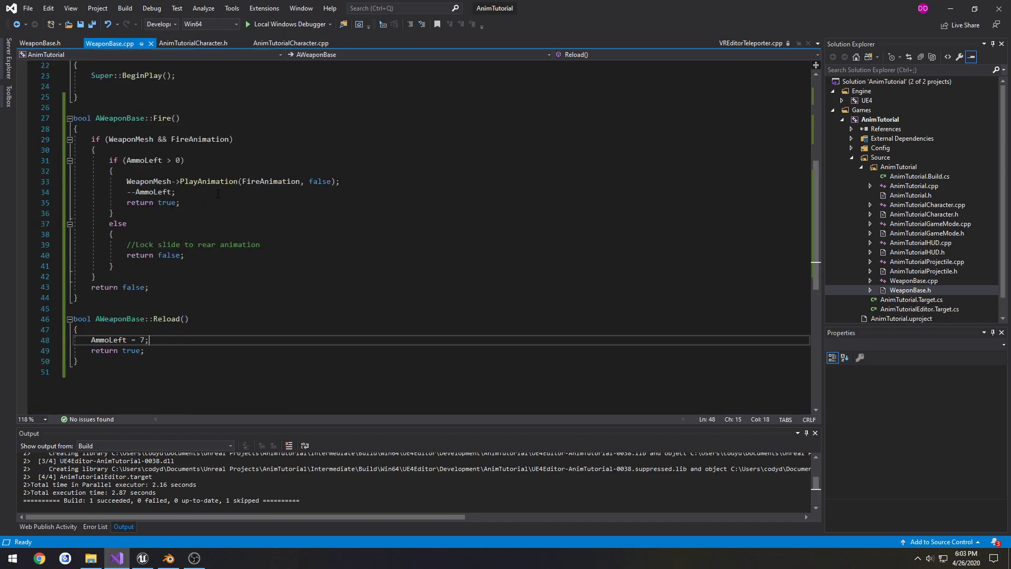
In AWeaponBase::Fire(), inside the AmmoLeft > 0 block, add an if (AmmoLeft == 1) block containing the comment "//Play Slide Lock Animation".
{"action": "left_click", "coordinate": [182, 171]}
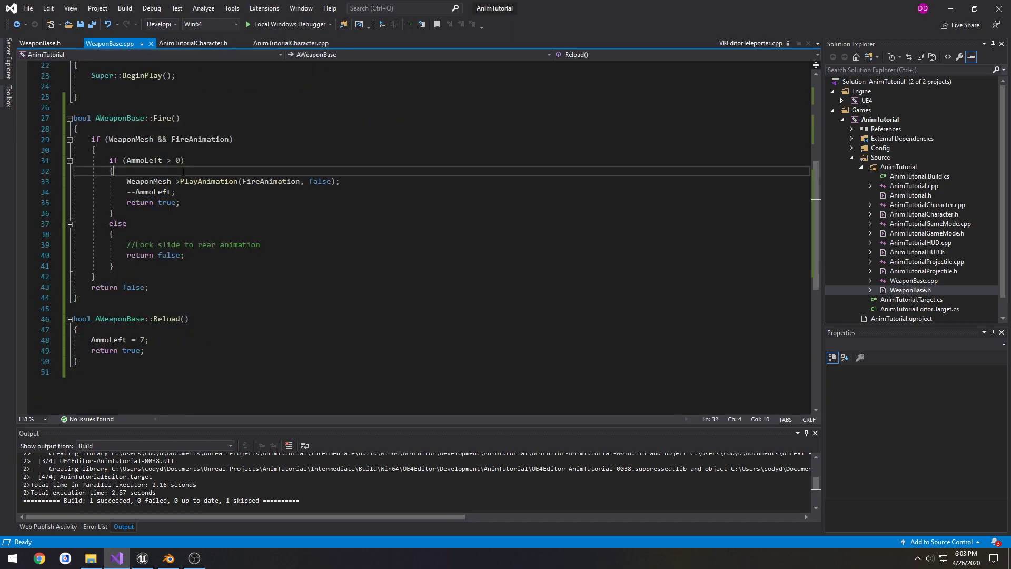
{"action": "key", "text": "Return"}
{"action": "type", "text": "if (AmmoLeft"}
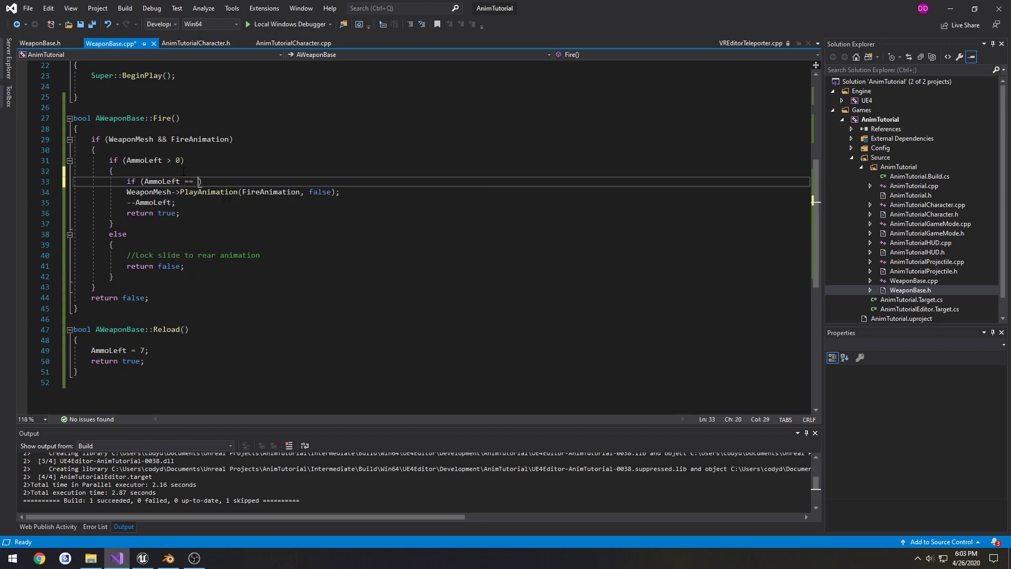
{"action": "type", "text": " == 1)"}
{"action": "key", "text": "Return"}
{"action": "type", "text": "{"}
{"action": "key", "text": "Return"}
{"action": "type", "text": "//Play Slide Lock Animation"}
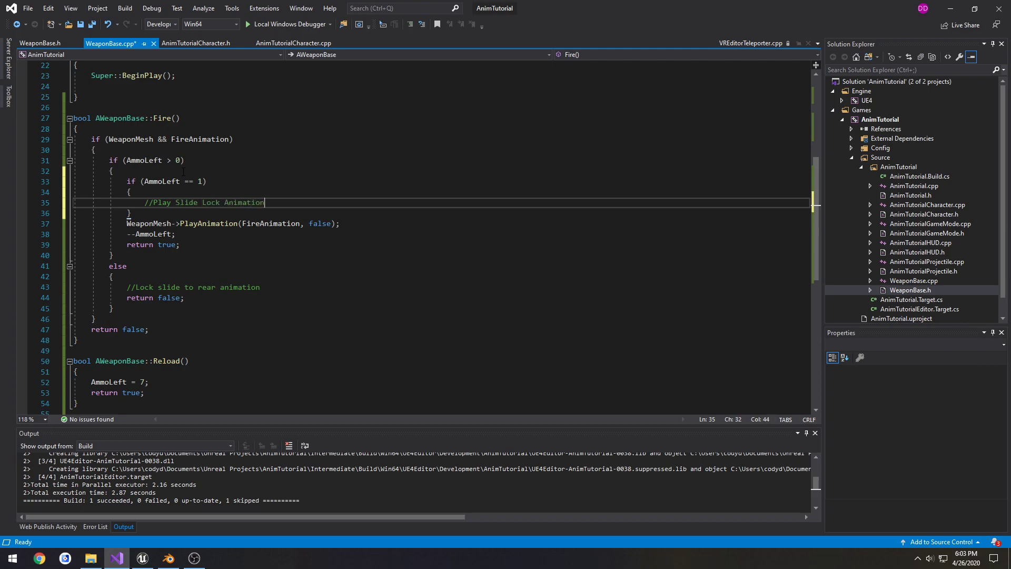
{"action": "key", "text": "Return"}
{"action": "key", "text": "Down"}
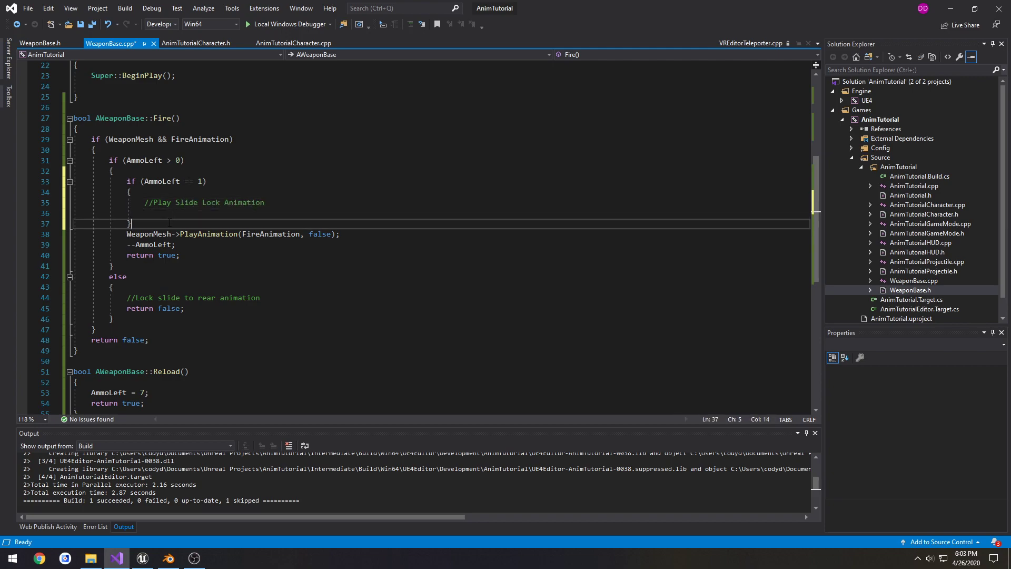
Add an else block after the if (AmmoLeft == 1) block in AWeaponBase::Fire(), containing the comment "//Play Normal Fire Animation".
{"action": "key", "text": "Return"}
{"action": "type", "text": "else"}
{"action": "key", "text": "Return"}
{"action": "type", "text": "{"}
{"action": "key", "text": "Return"}
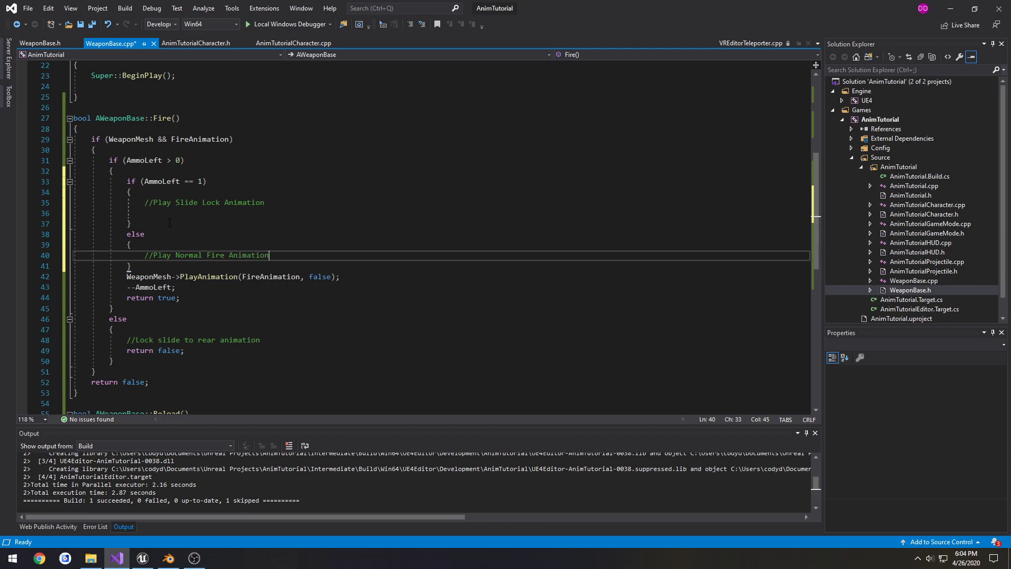
{"action": "key", "text": "Return"}
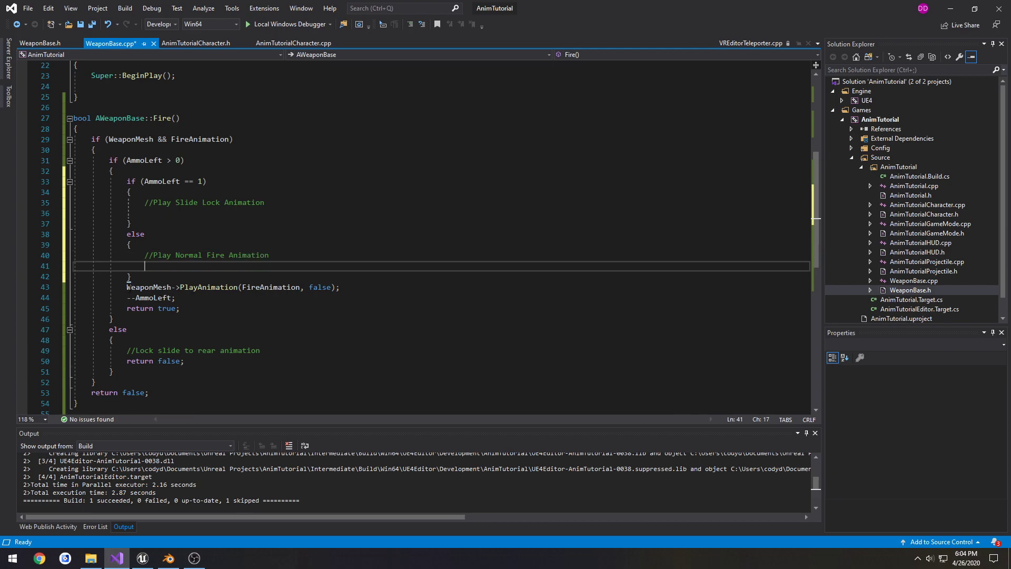
Move the WeaponMesh->PlayAnimation(FireAnimation, false); line into the else block under the normal fire comment, and save WeaponBase.cpp.
{"action": "left_click_drag", "start_coordinate": [127, 287], "coordinate": [341, 287]}
{"action": "key", "text": "ctrl+x"}
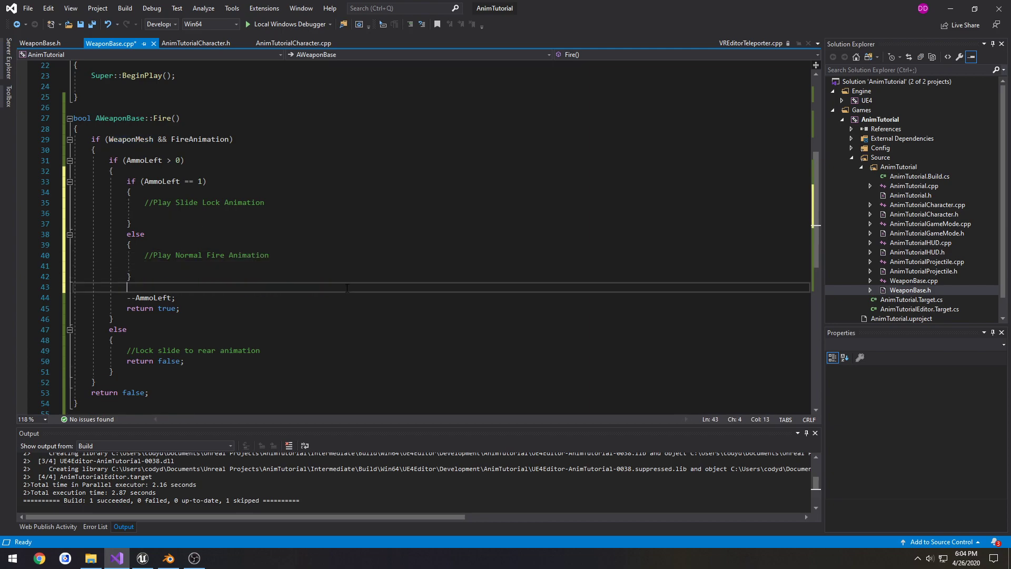
{"action": "key", "text": "BackSpace"}
{"action": "key", "text": "BackSpace"}
{"action": "key", "text": "BackSpace"}
{"action": "key", "text": "BackSpace"}
{"action": "key", "text": "Up"}
{"action": "key", "text": "ctrl+v"}
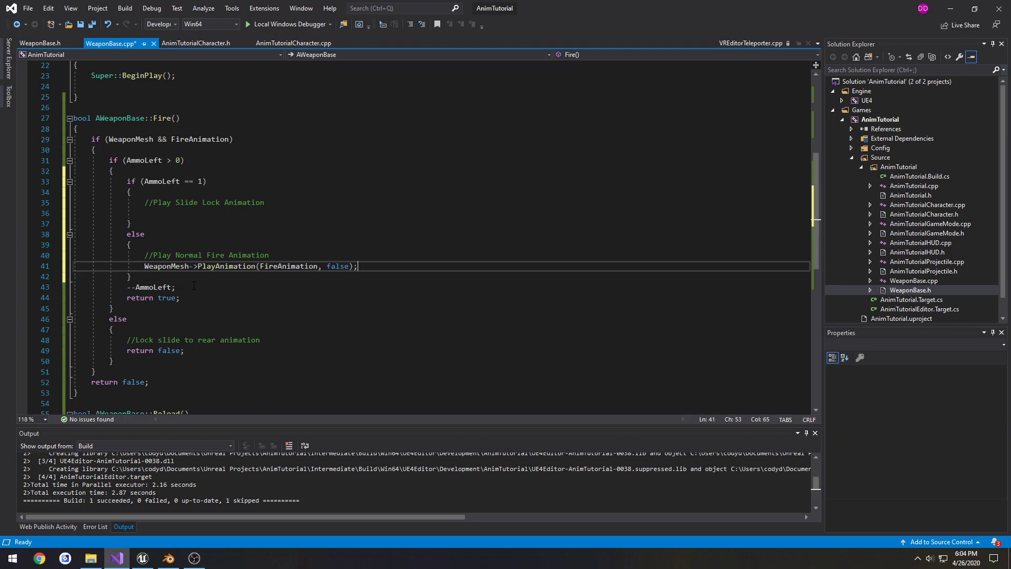
{"action": "double_click", "coordinate": [147, 288]}
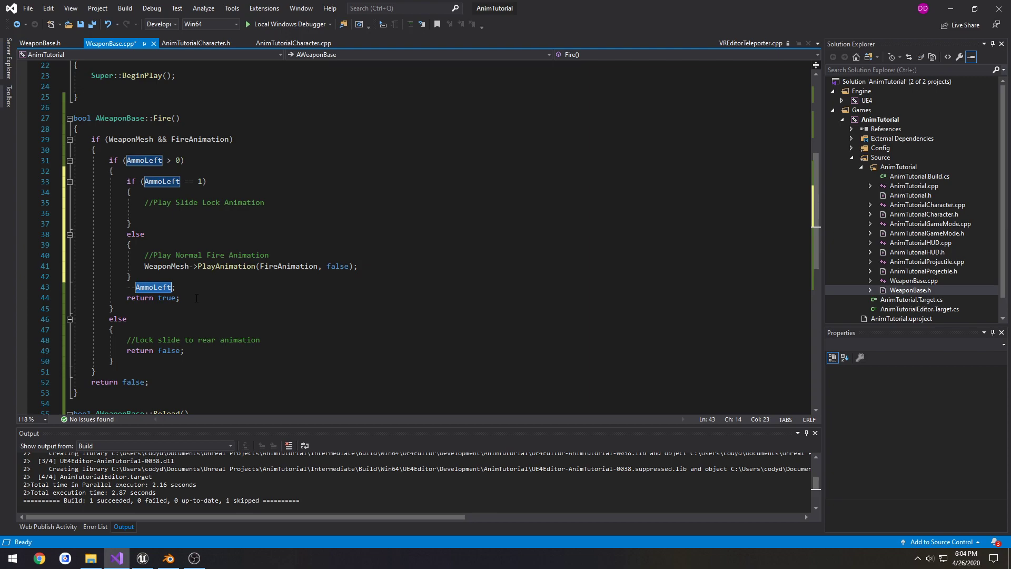
{"action": "key", "text": "ctrl+s"}
In WeaponBase.h, duplicate the FireAnimation UPROPERTY declaration below the original and rename the copied UAnimSequence pointer to SlideLockAnimation.
{"action": "left_click", "coordinate": [39, 43]}
{"action": "scroll", "coordinate": [235, 215], "scroll_direction": "up", "scroll_amount": 3}
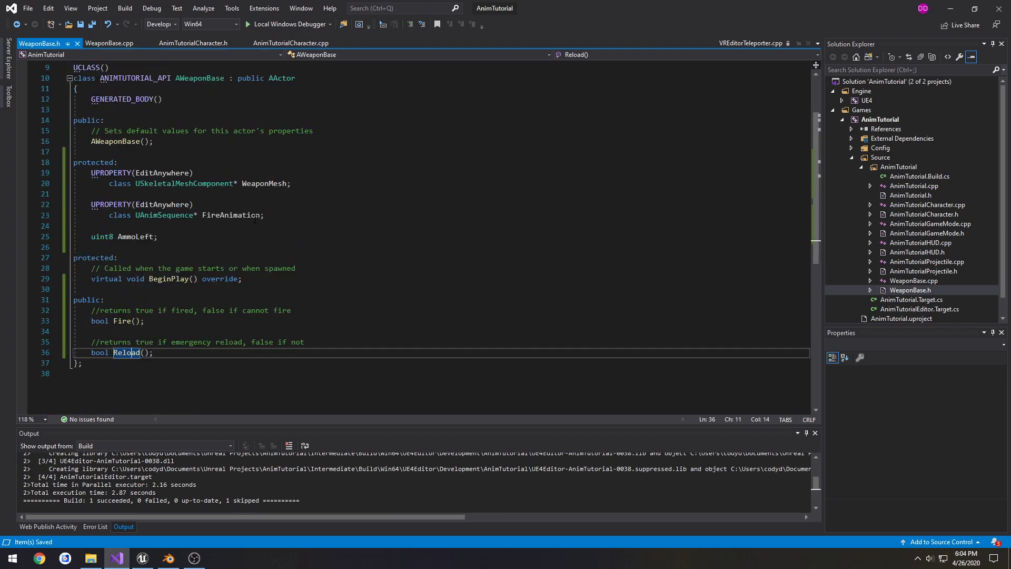
{"action": "left_click_drag", "start_coordinate": [286, 216], "coordinate": [91, 204]}
{"action": "key", "text": "ctrl+c"}
{"action": "left_click", "coordinate": [285, 216]}
{"action": "key", "text": "Return"}
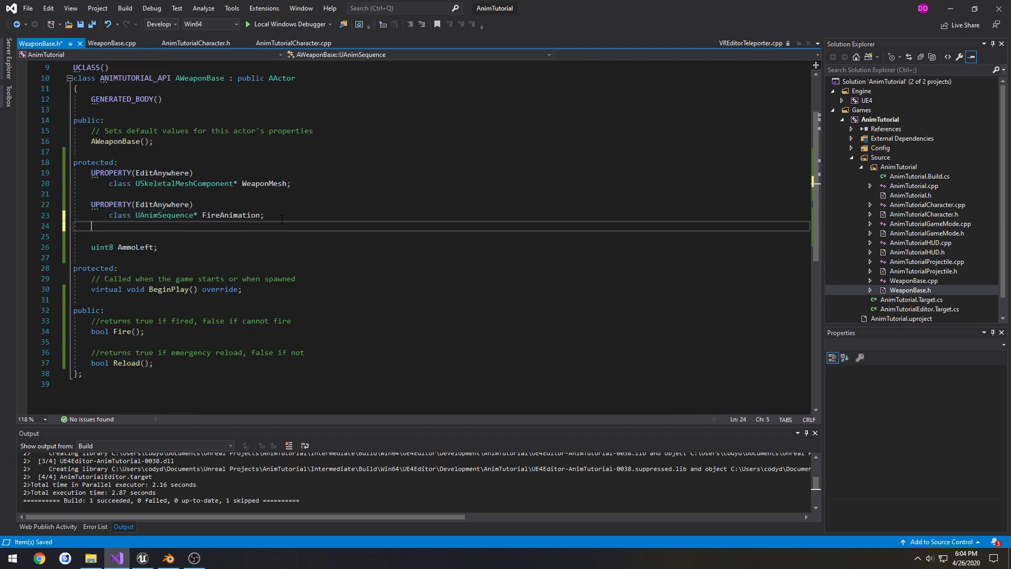
{"action": "key", "text": "Return"}
{"action": "key", "text": "ctrl+v"}
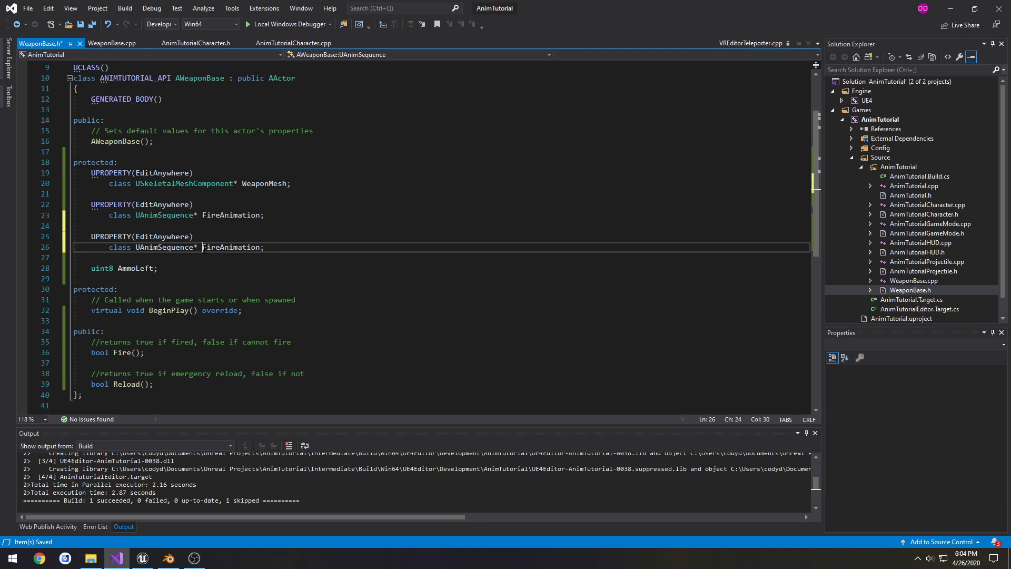
{"action": "type", "text": "SlideLock"}
{"action": "key", "text": "Delete"}
{"action": "key", "text": "Delete"}
{"action": "key", "text": "Delete"}
In the AWeaponBase constructor in WeaponBase.cpp, initialize SlideLockAnimation to nullptr below the FireAnimation line.
{"action": "double_click", "coordinate": [211, 247]}
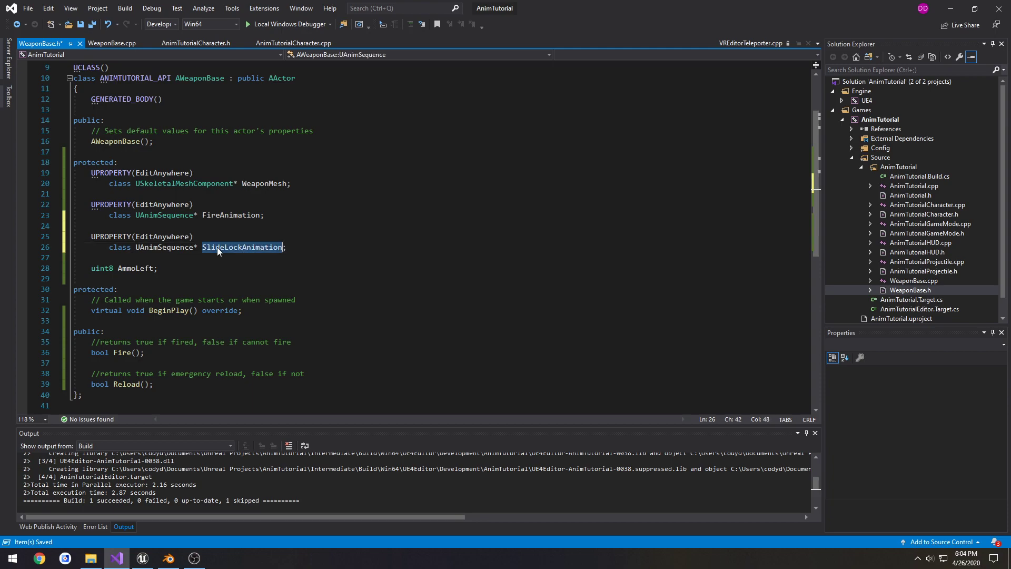
{"action": "left_click", "coordinate": [112, 43]}
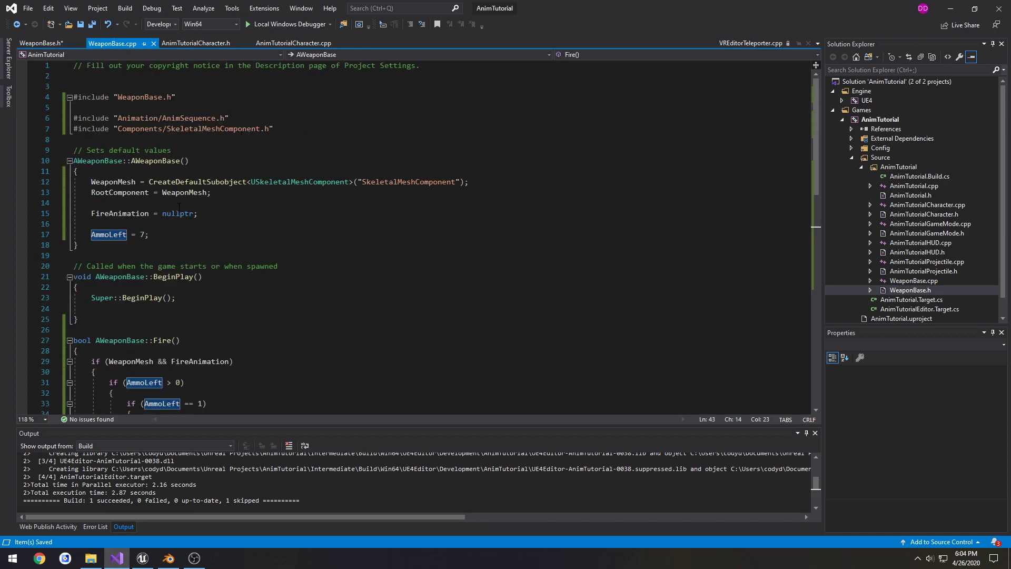
{"action": "left_click", "coordinate": [209, 215]}
{"action": "key", "text": "Return"}
{"action": "key", "text": "ctrl+v"}
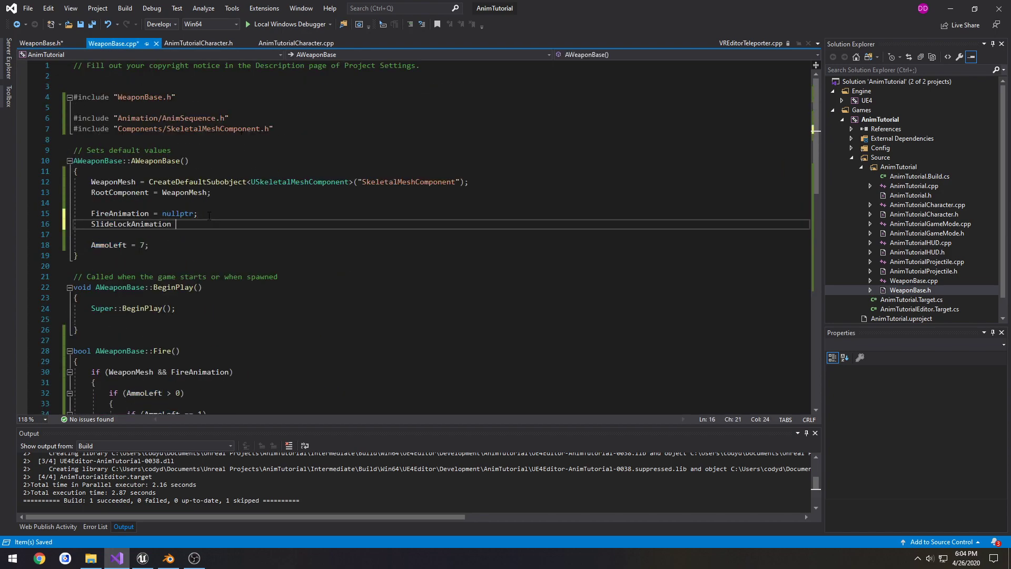
{"action": "type", "text": "= nullptr;"}
Under the "//Play Slide Lock Animation" comment in Fire(), add an if statement with an empty condition, followed by a copy of the PlayAnimation line.
{"action": "scroll", "coordinate": [191, 251], "scroll_direction": "down", "scroll_amount": 6}
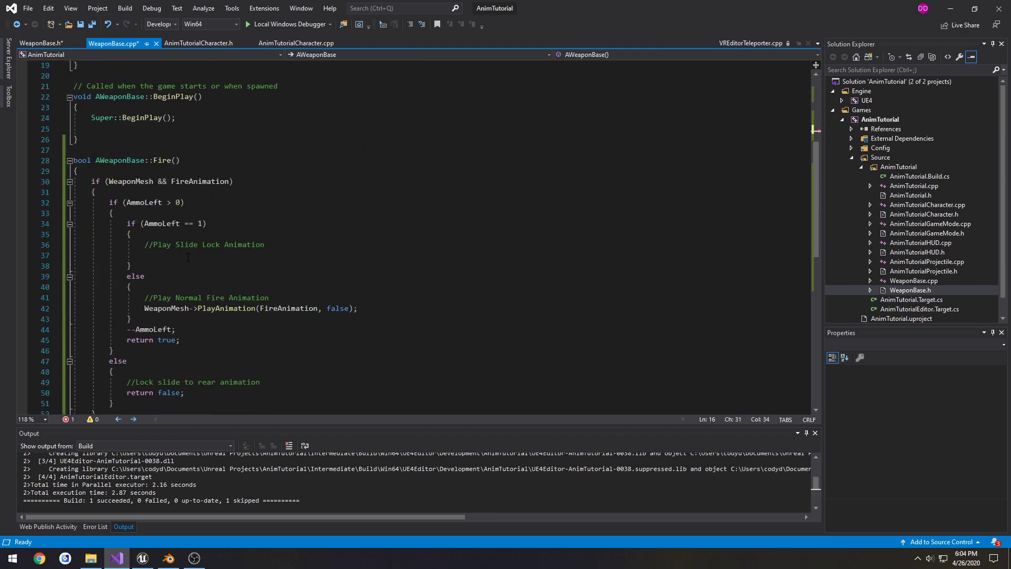
{"action": "left_click", "coordinate": [191, 256]}
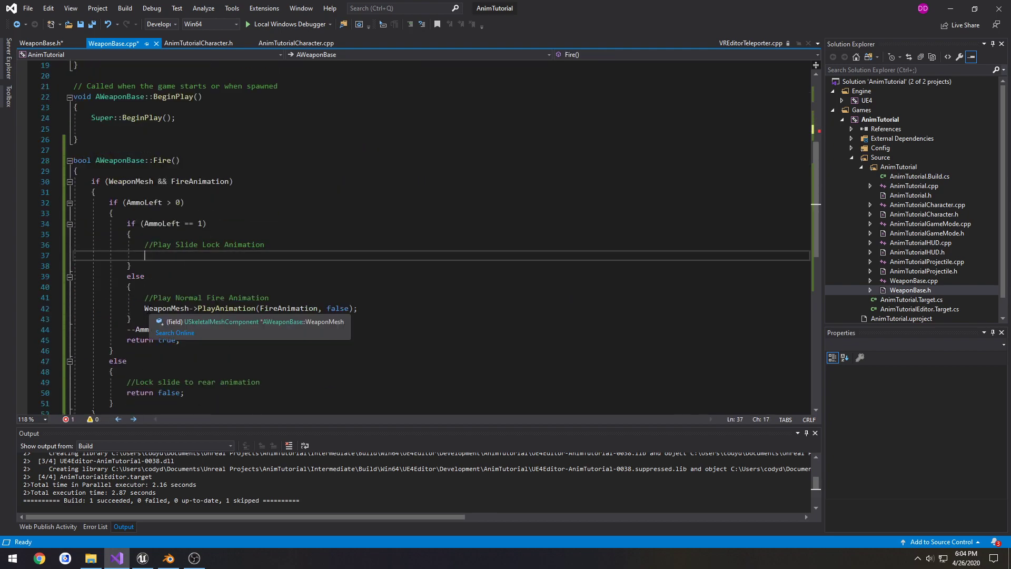
{"action": "left_click_drag", "start_coordinate": [144, 308], "coordinate": [370, 309]}
{"action": "left_click", "coordinate": [170, 257]}
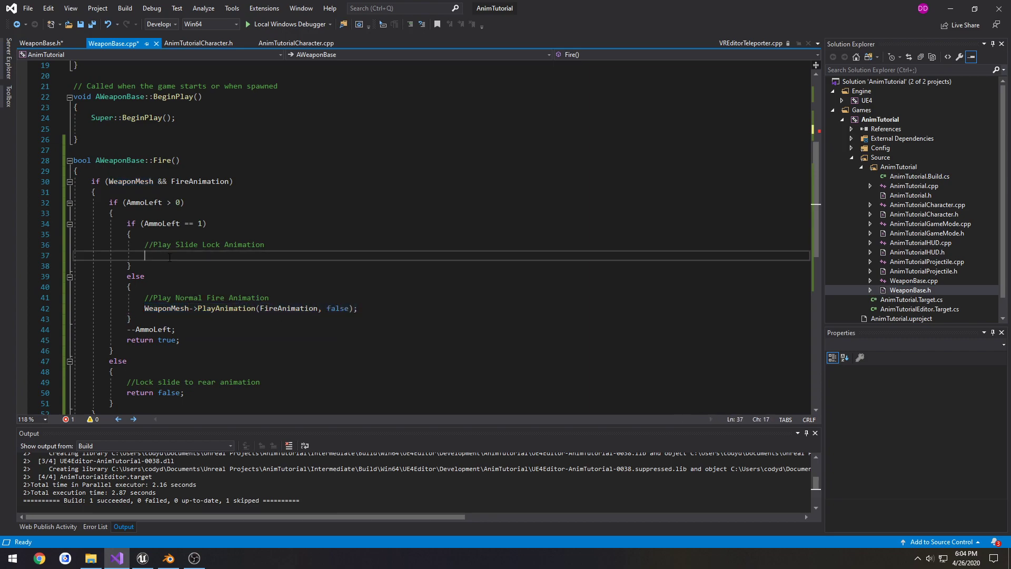
{"action": "type", "text": "if ("}
{"action": "key", "text": "End"}
{"action": "key", "text": "Return"}
{"action": "key", "text": "ctrl+v"}
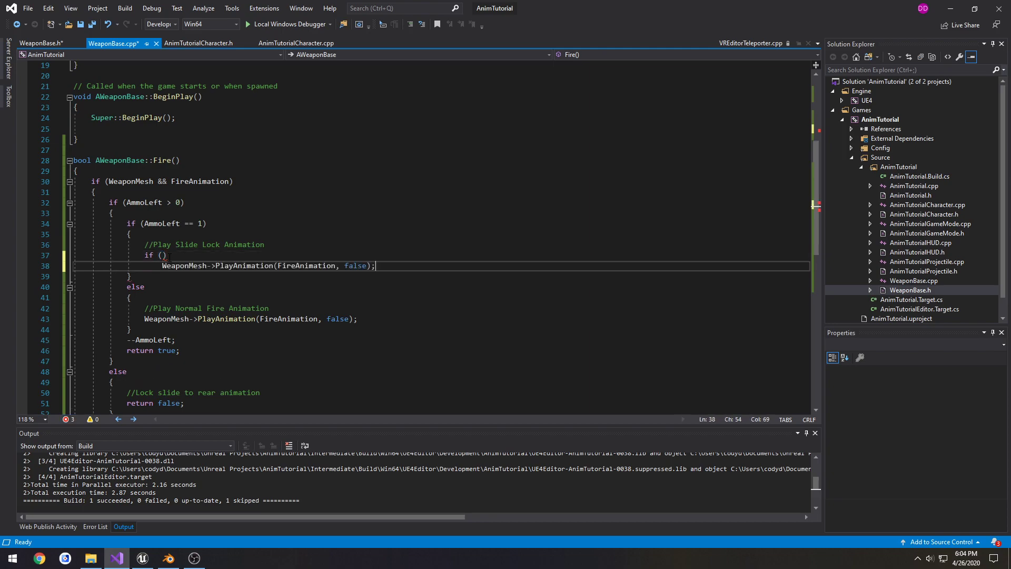
Make SlideLockAnimation the condition of the new if statement and the animation argument of its PlayAnimation call.
{"action": "left_click", "coordinate": [162, 255]}
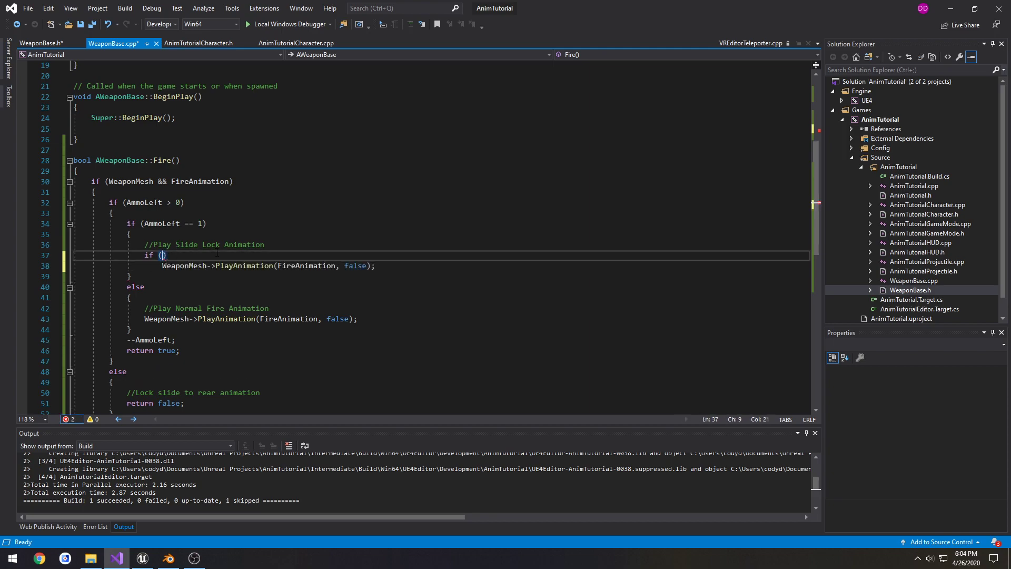
{"action": "scroll", "coordinate": [178, 205], "scroll_direction": "up", "scroll_amount": 5}
{"action": "double_click", "coordinate": [139, 191]}
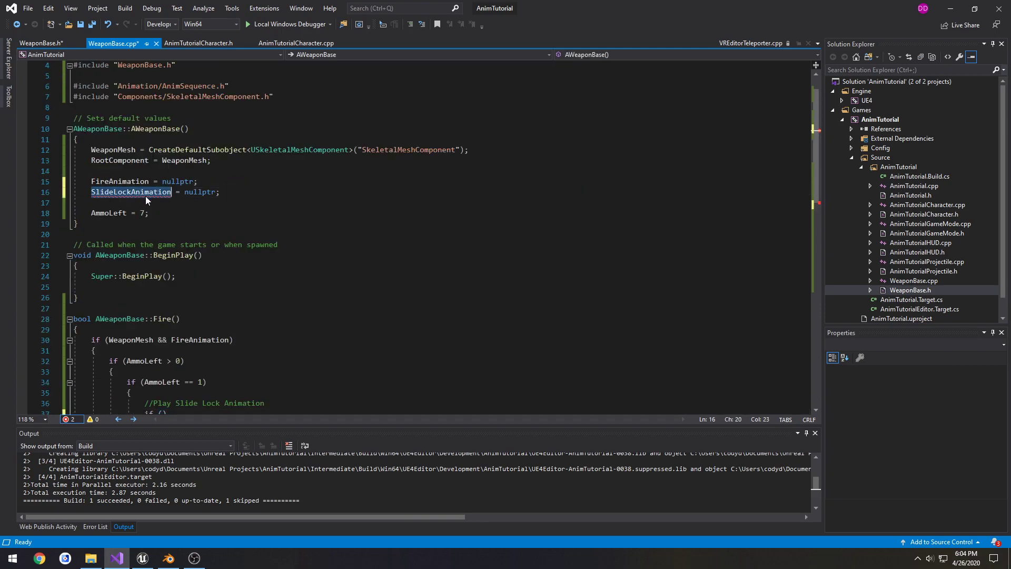
{"action": "scroll", "coordinate": [233, 284], "scroll_direction": "down", "scroll_amount": 2}
{"action": "key", "text": "ctrl+c"}
{"action": "left_click", "coordinate": [163, 350]}
{"action": "key", "text": "ctrl+v"}
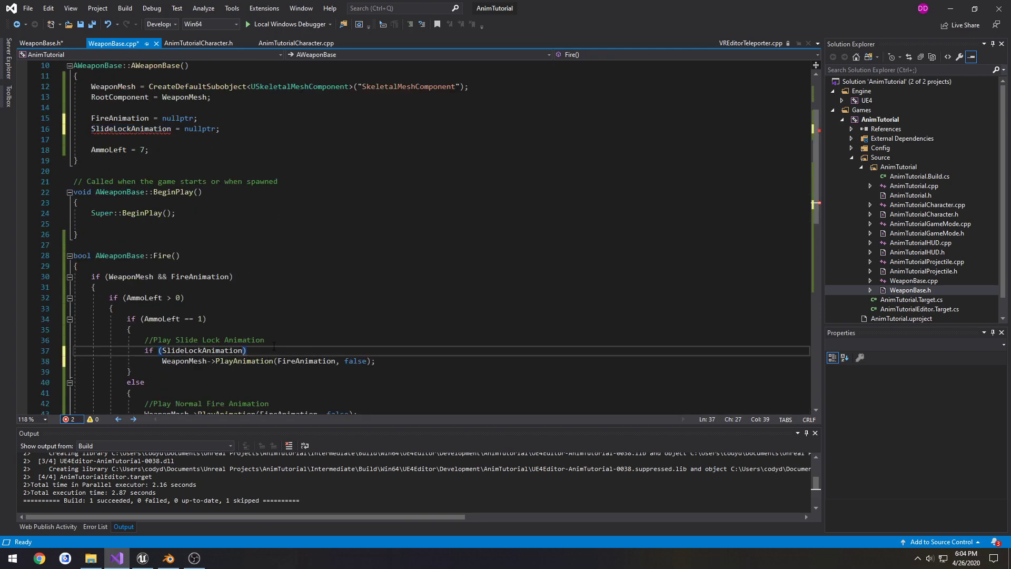
{"action": "double_click", "coordinate": [304, 360]}
{"action": "key", "text": "ctrl+v"}
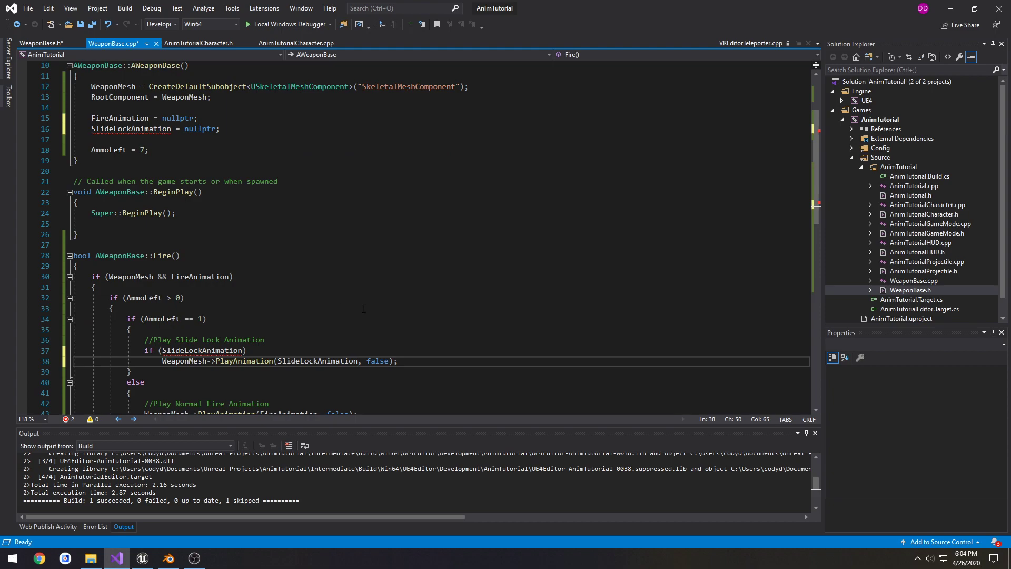
Check the SlideLockAnimation declaration in WeaponBase.h against its use in the constructor in WeaponBase.cpp.
{"action": "scroll", "coordinate": [363, 309], "scroll_direction": "down", "scroll_amount": 1}
{"action": "left_click", "coordinate": [41, 43]}
{"action": "left_click", "coordinate": [230, 266]}
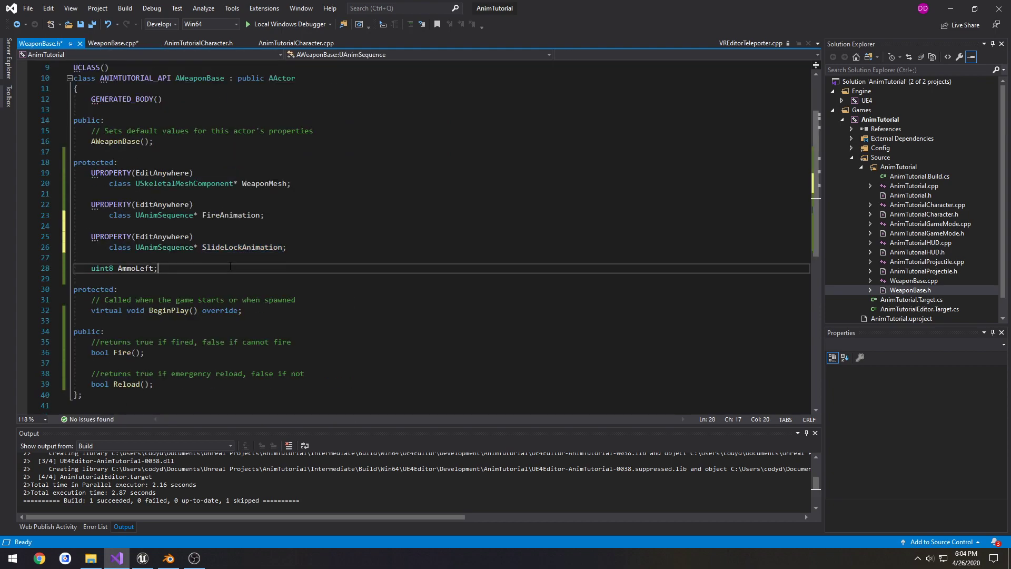
{"action": "left_click", "coordinate": [124, 42]}
{"action": "left_click", "coordinate": [179, 122]}
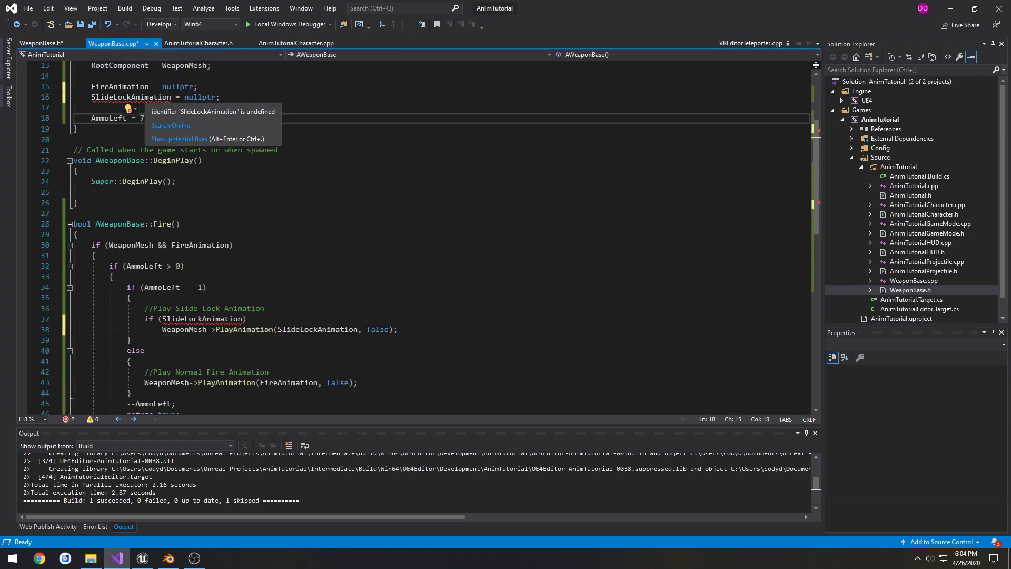
{"action": "left_click", "coordinate": [48, 43]}
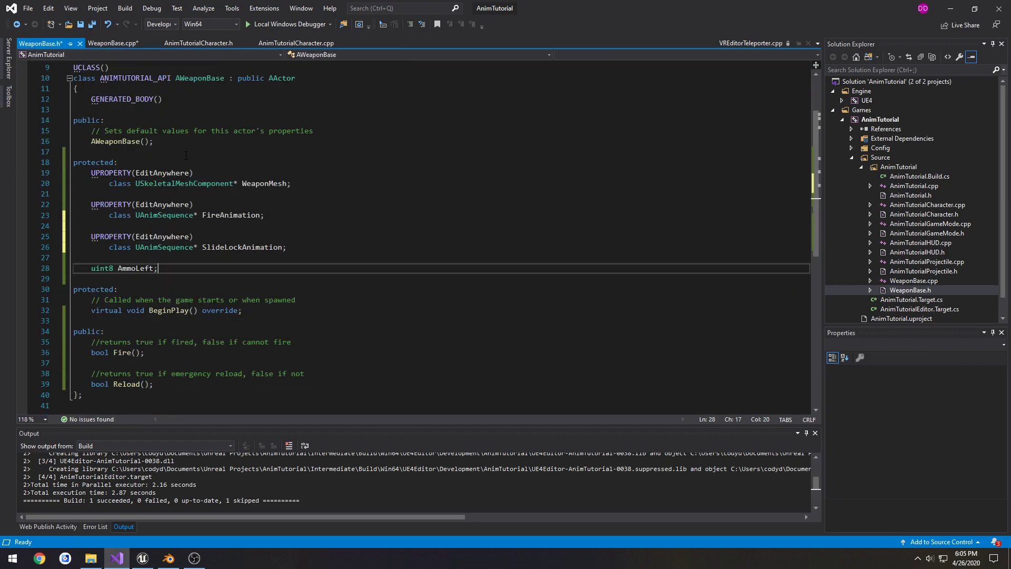
Re-enter the header's SlideLockAnimation name as the argument of the slide lock PlayAnimation call, and build the solution.
{"action": "double_click", "coordinate": [236, 247]}
{"action": "key", "text": "ctrl+Tab"}
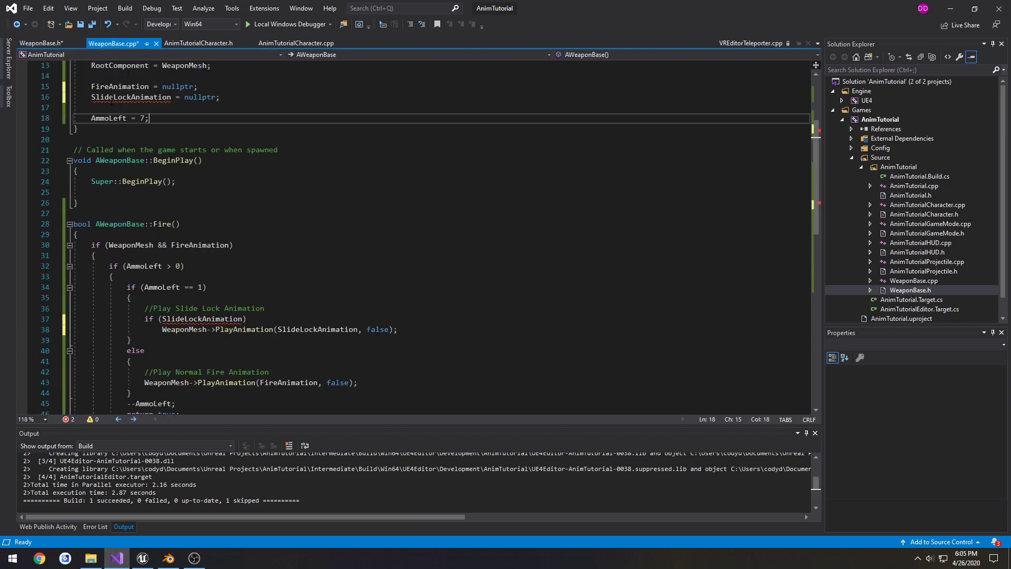
{"action": "left_click", "coordinate": [243, 318]}
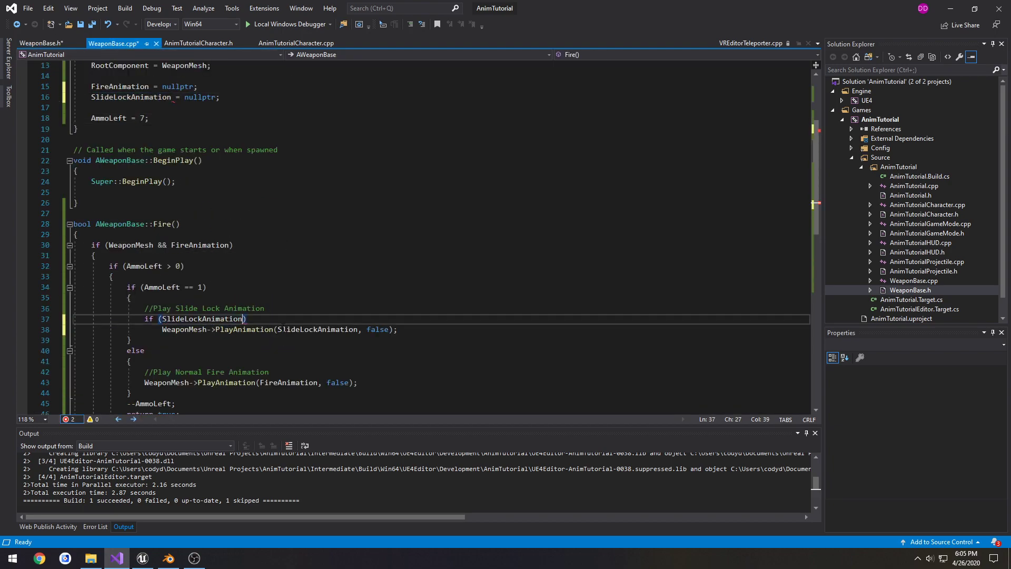
{"action": "double_click", "coordinate": [284, 328]}
{"action": "key", "text": "ctrl+v"}
{"action": "key", "text": "ctrl+shift+b"}
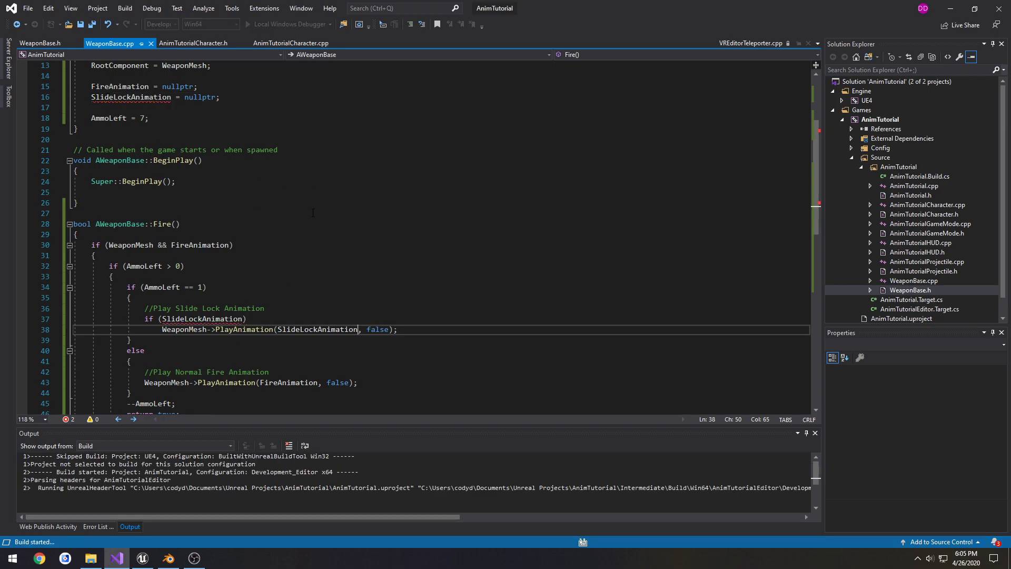
{"action": "left_click", "coordinate": [47, 44]}
{"action": "left_click", "coordinate": [288, 226]}
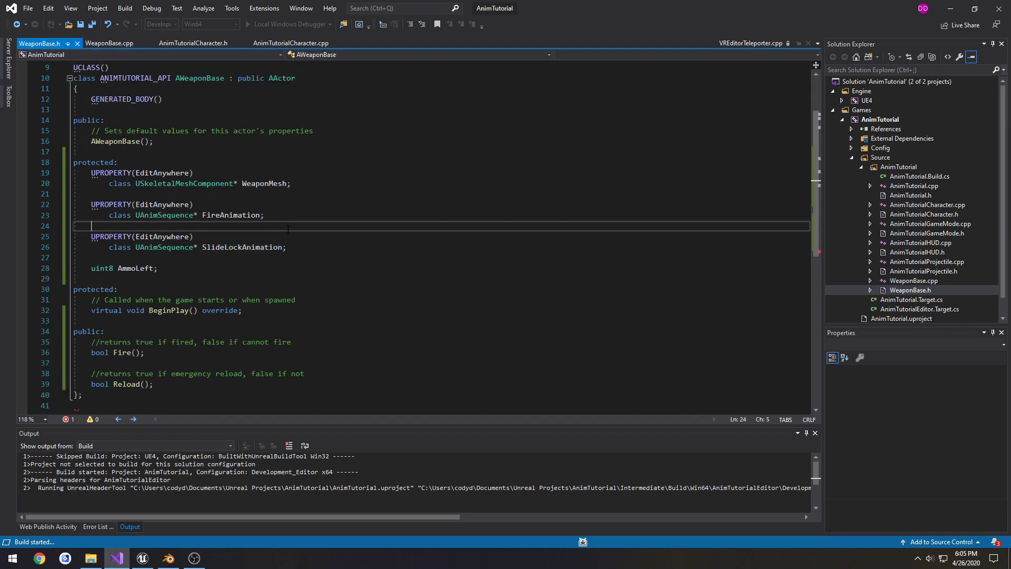
{"action": "left_click", "coordinate": [121, 44]}
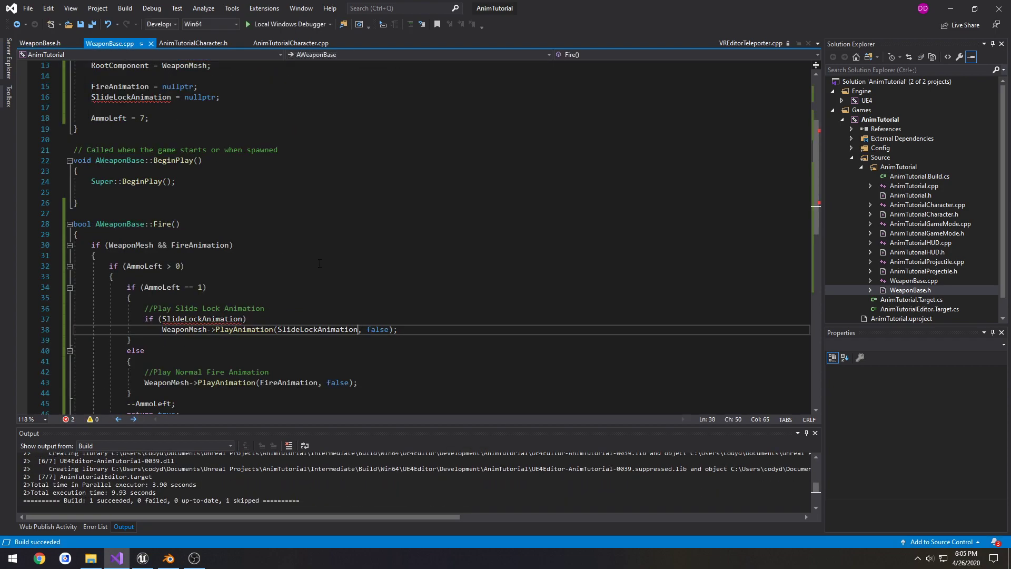
Switch to Unreal Engine, set BP_WeaponBase's Slide Lock Animation to 1911FireSlideLock, then compile and close the blueprint.
{"action": "left_click", "coordinate": [143, 558]}
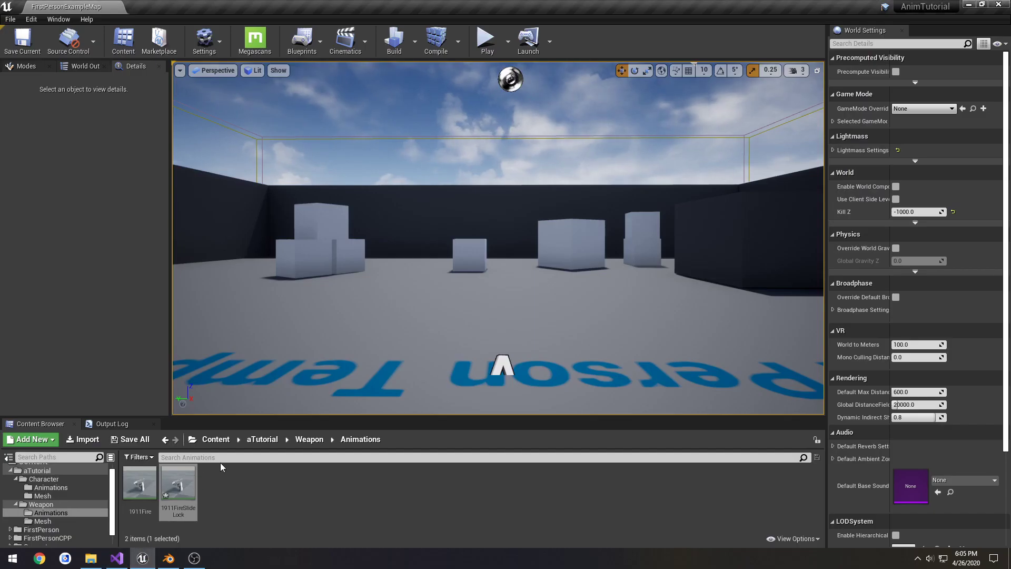
{"action": "left_click", "coordinate": [41, 504]}
{"action": "double_click", "coordinate": [217, 482]}
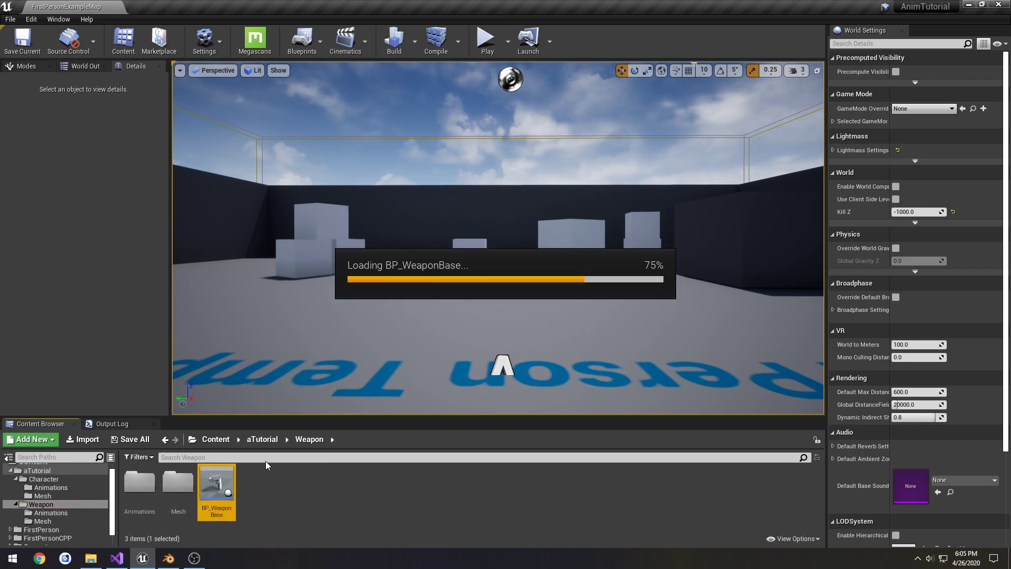
{"action": "left_click", "coordinate": [927, 184]}
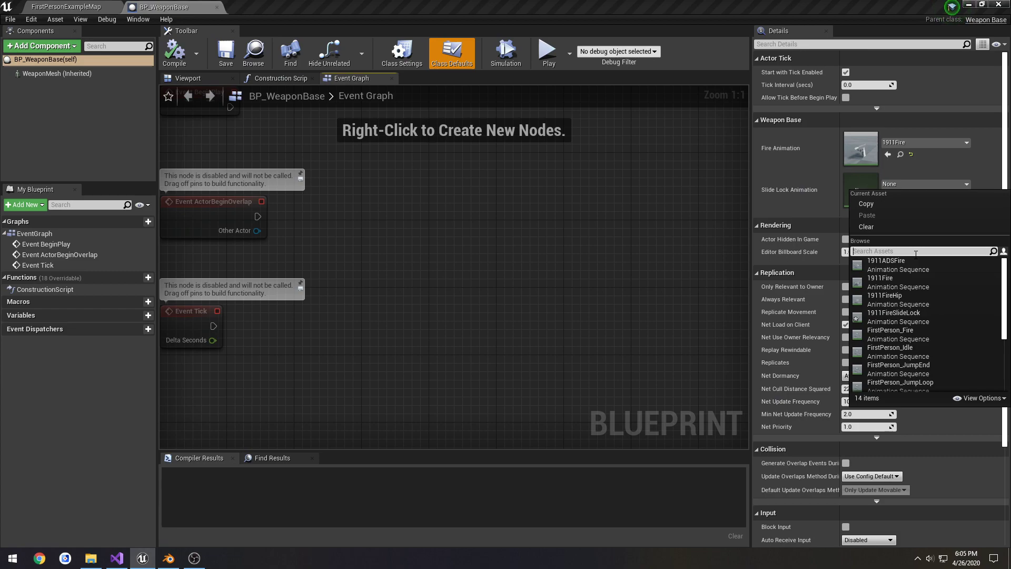
{"action": "left_click", "coordinate": [888, 314]}
{"action": "left_click", "coordinate": [175, 52]}
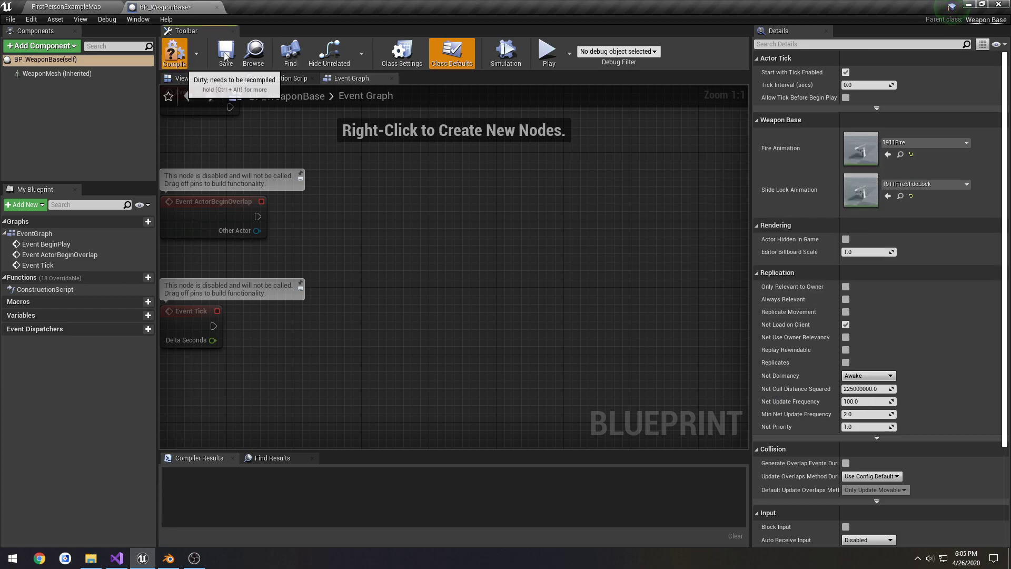
{"action": "left_click", "coordinate": [217, 8]}
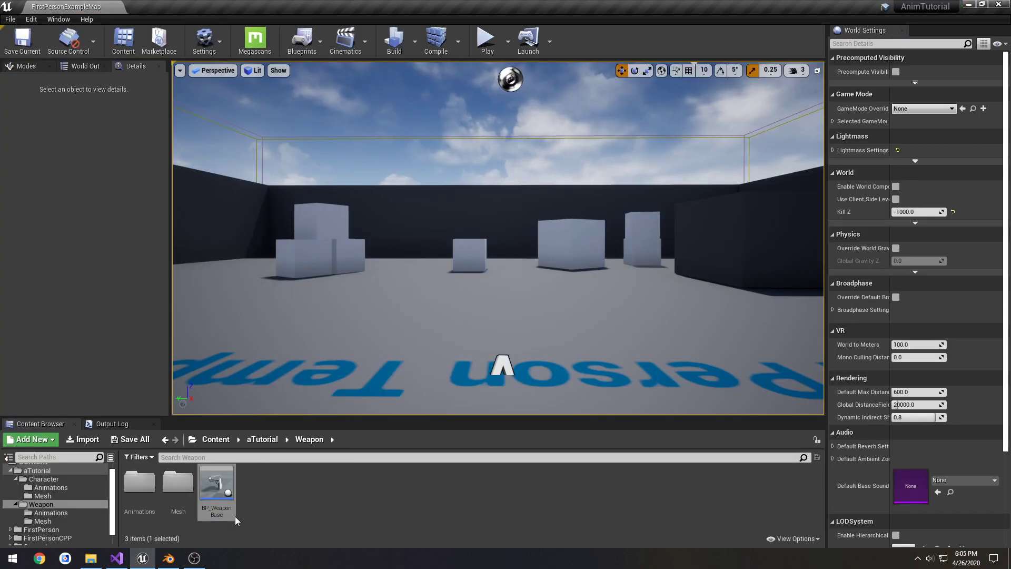
Play the level in the editor, enlarge the game view to full screen and test firing and aiming the pistol.
{"action": "left_click", "coordinate": [117, 558]}
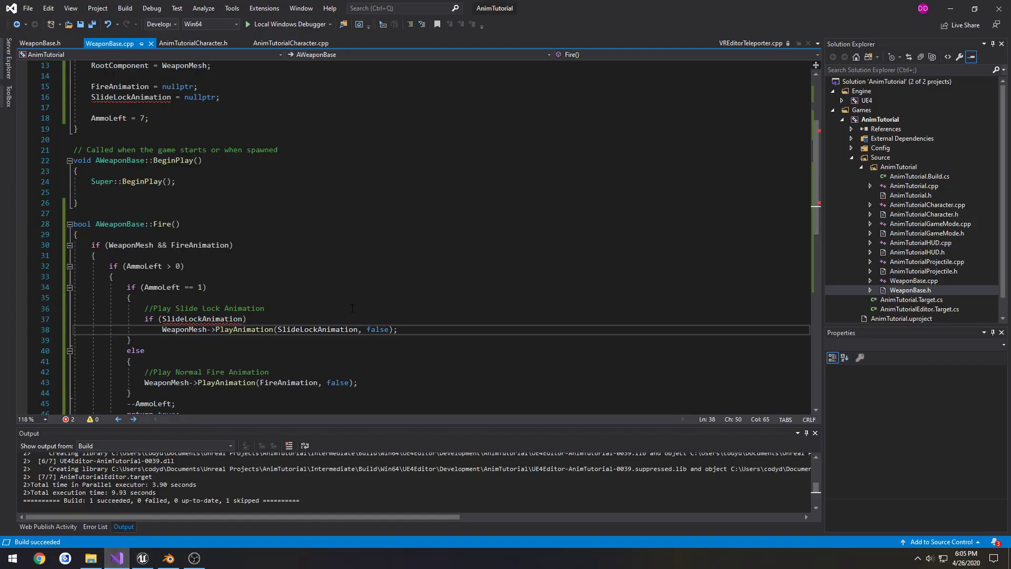
{"action": "left_click", "coordinate": [142, 559]}
{"action": "left_click", "coordinate": [484, 39]}
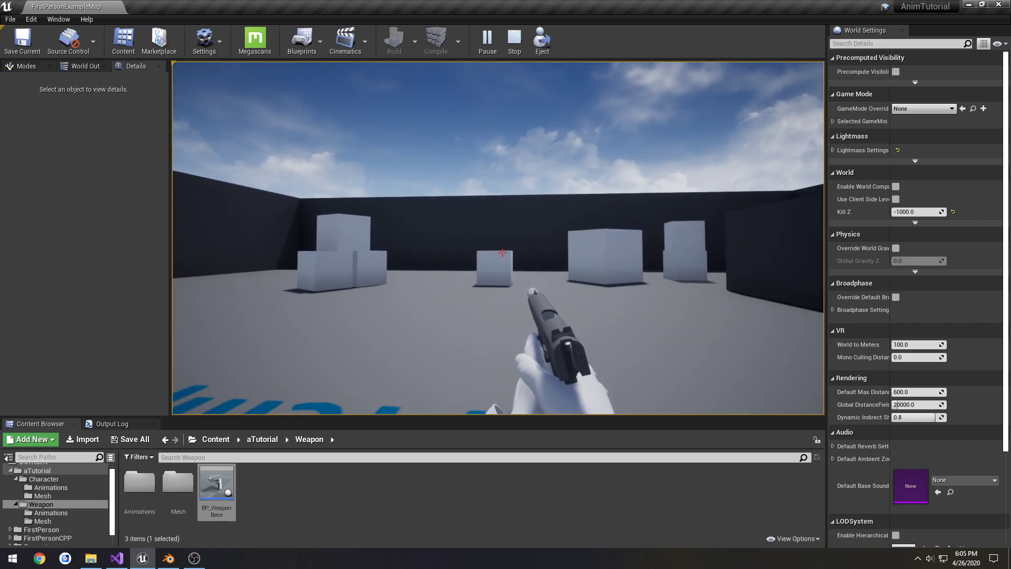
{"action": "key", "text": "F11"}
{"action": "left_click", "coordinate": [509, 288]}
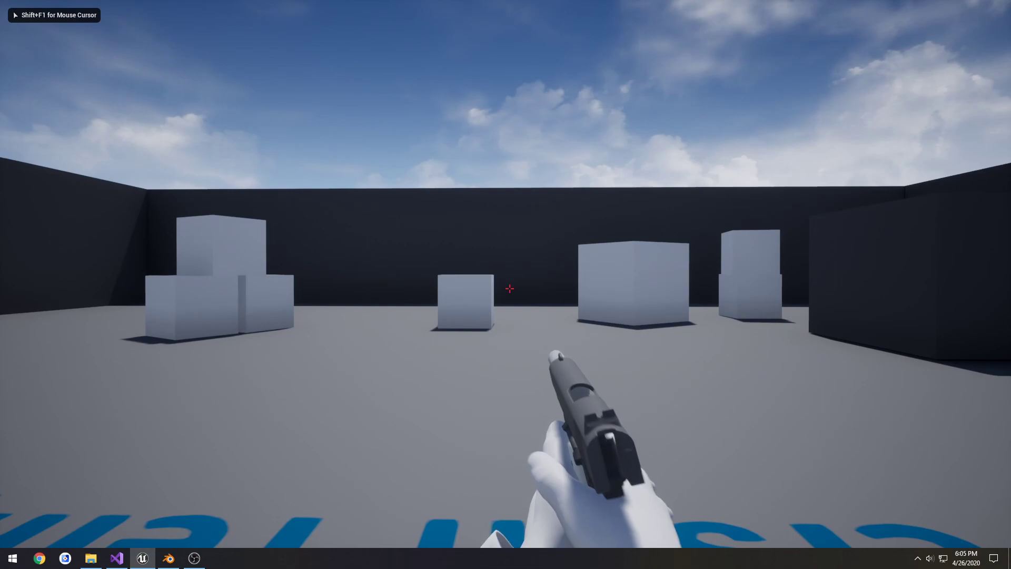
{"action": "right_click", "coordinate": [509, 288]}
{"action": "right_click", "coordinate": [509, 289]}
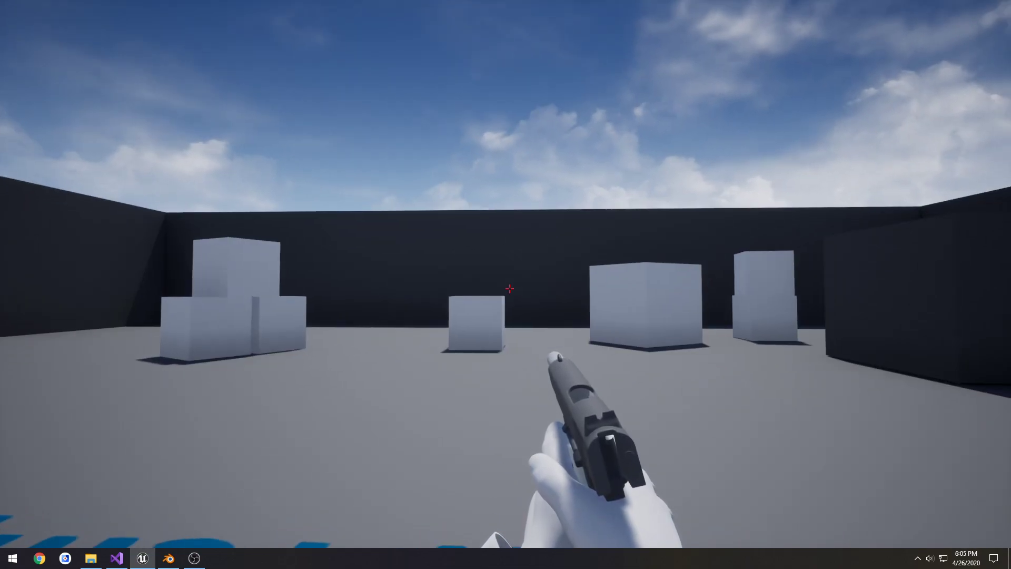
Test the last-round slide lock in the windowed and full-screen game views, and end the play session.
{"action": "key", "text": "F11"}
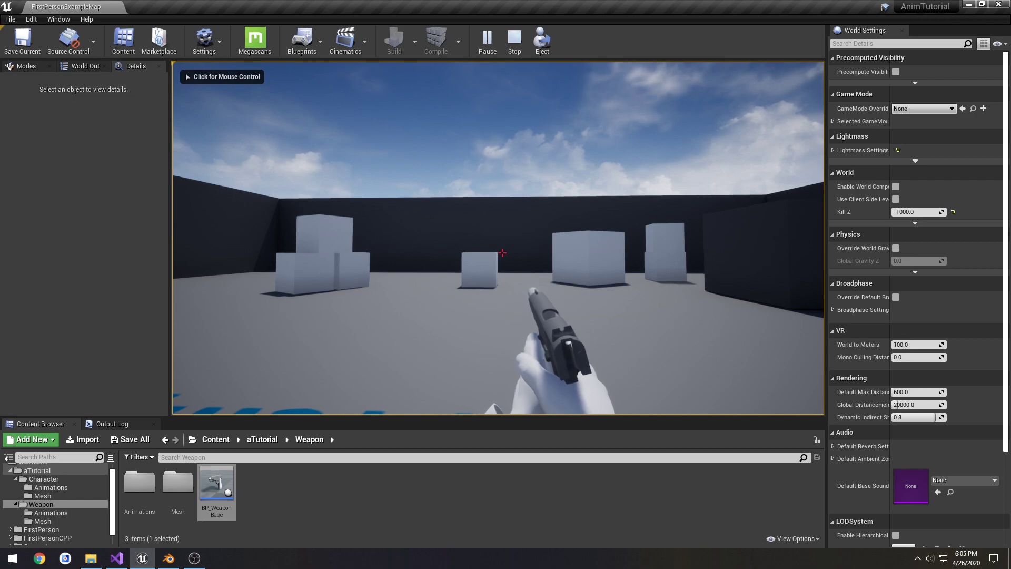
{"action": "left_click", "coordinate": [185, 73]}
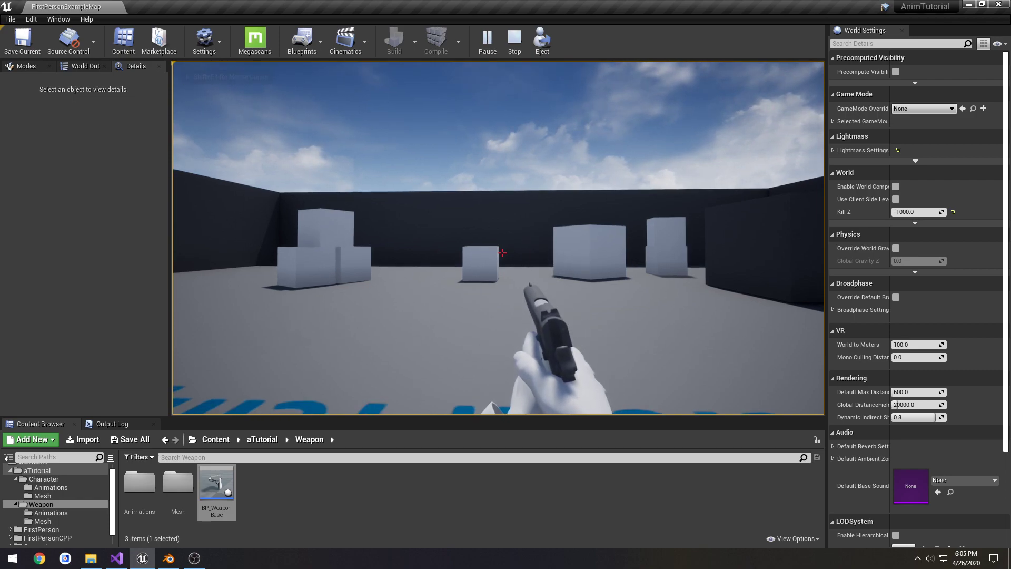
{"action": "key", "text": "F11"}
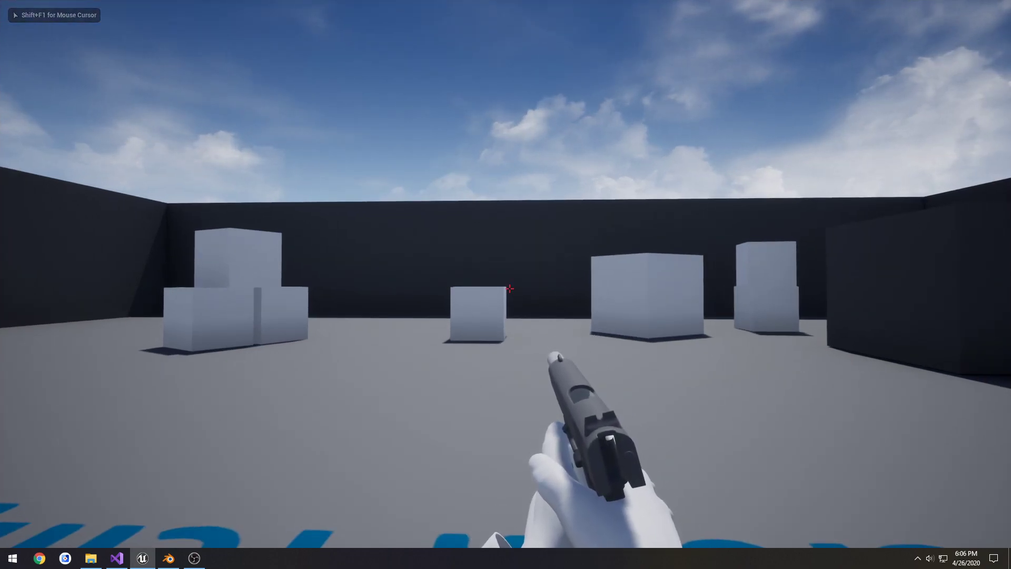
{"action": "key", "text": "F11"}
{"action": "key", "text": "Escape"}
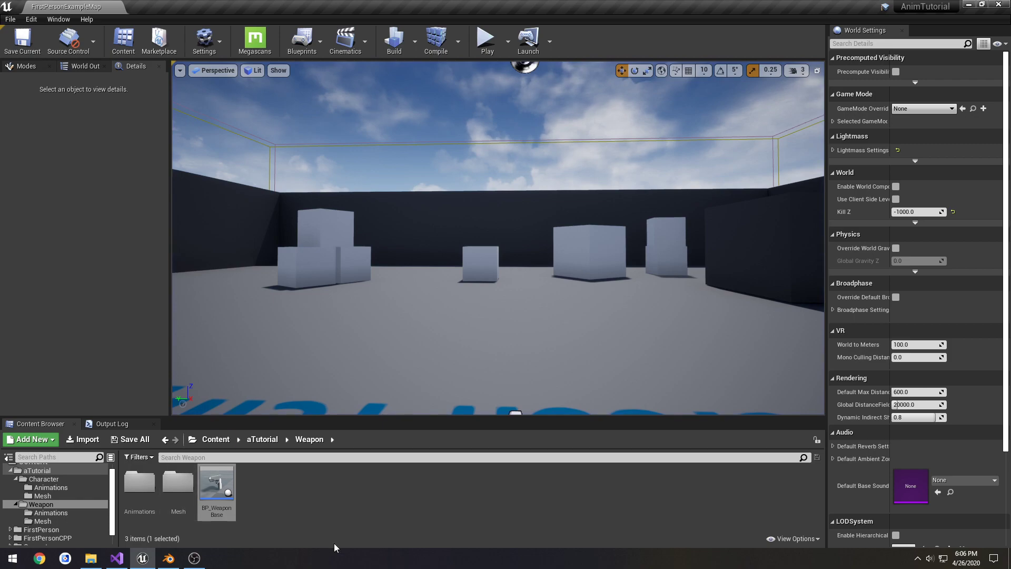